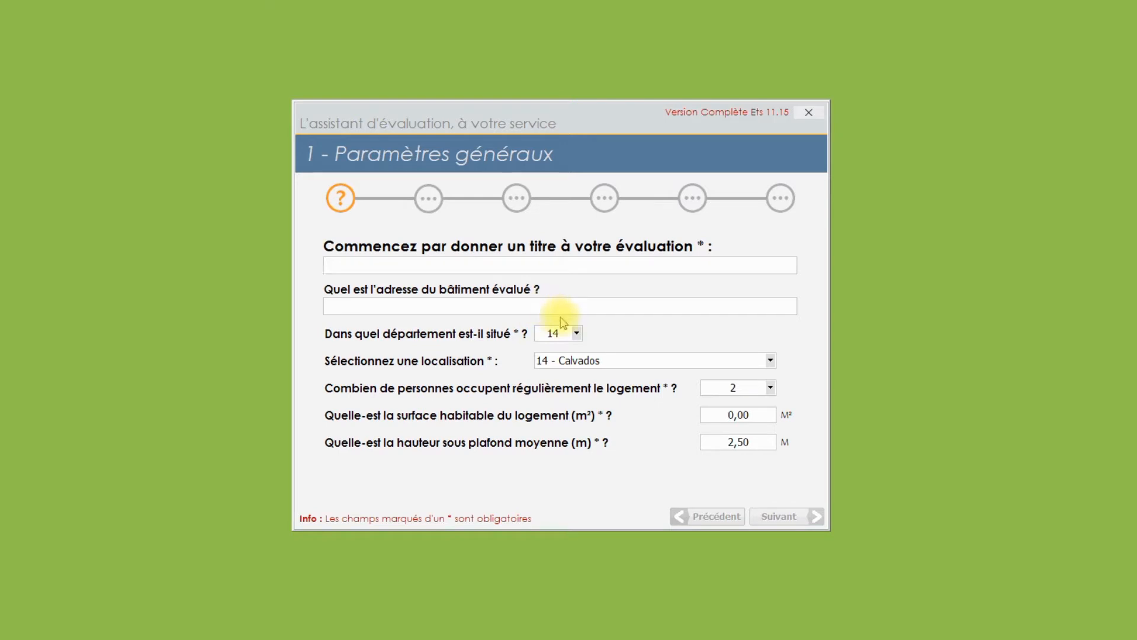
Enter the clients' names as the evaluation title and fill in the street address of the assessed building
type("Mr et Mme DUPOND")
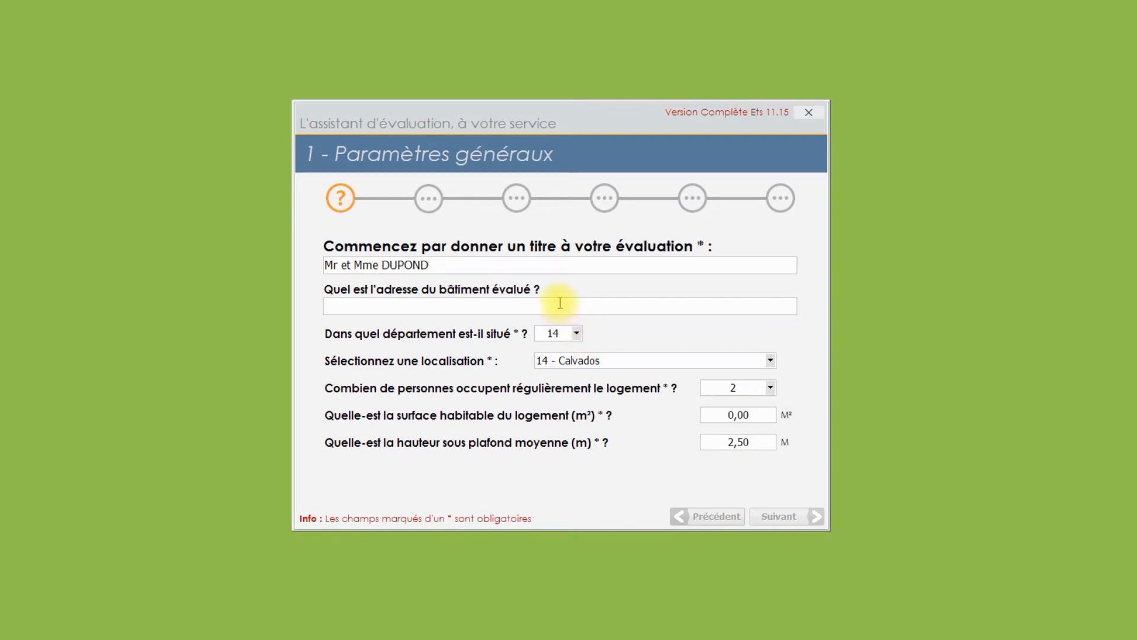
left_click(560, 302)
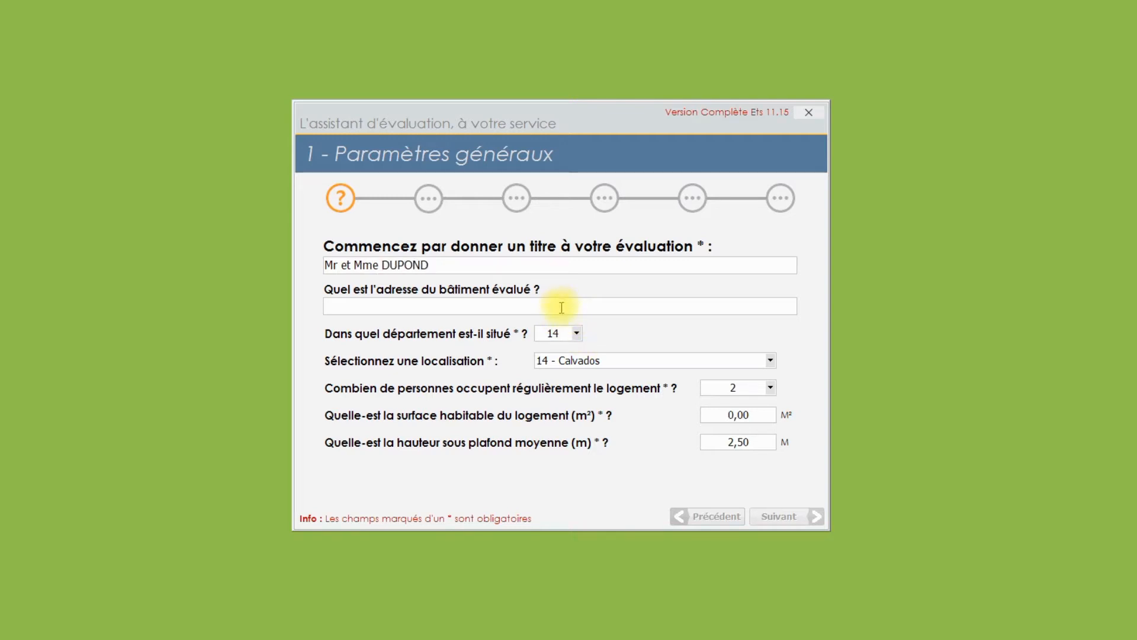
type("1 rue des Pas Per")
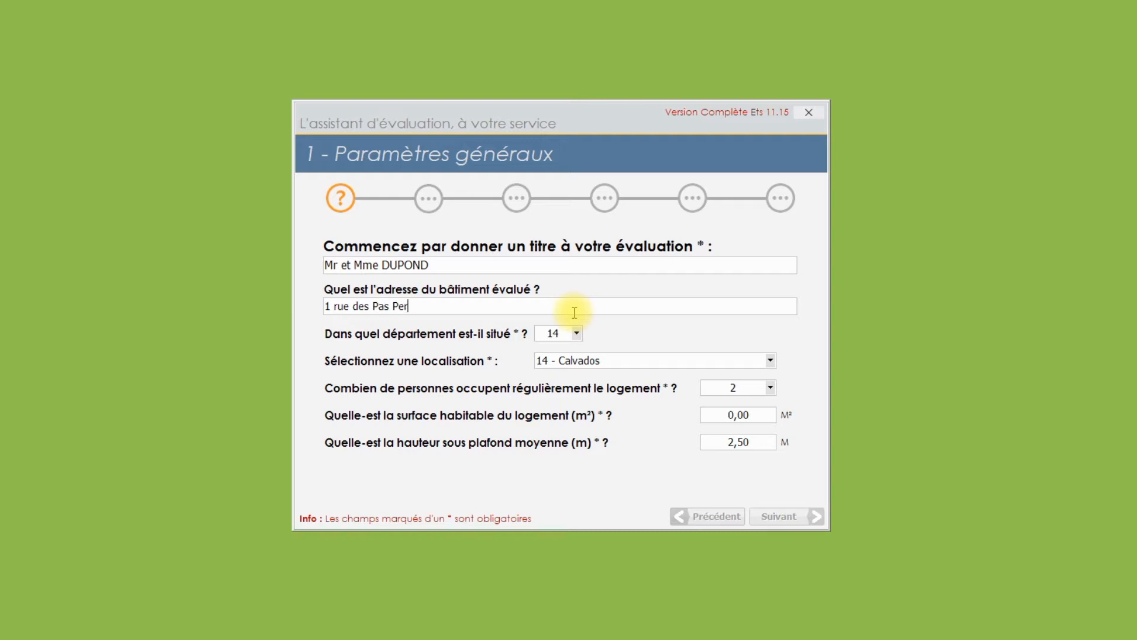
type("dus")
Select department 14 and the location "14 - Calvados" for the building
left_click(577, 335)
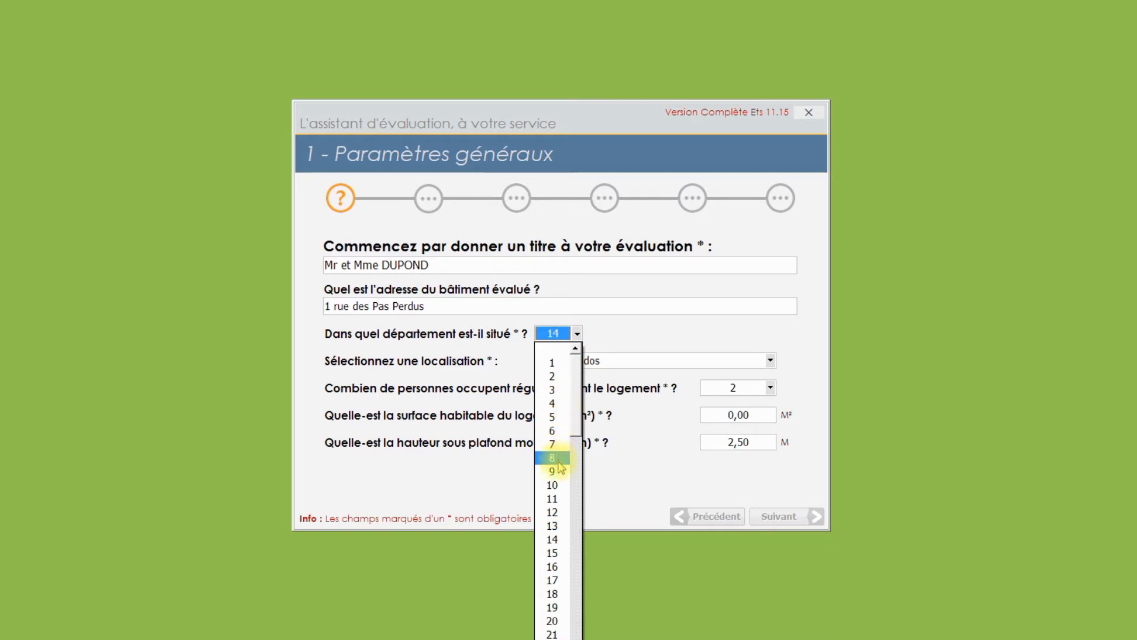
left_click(553, 539)
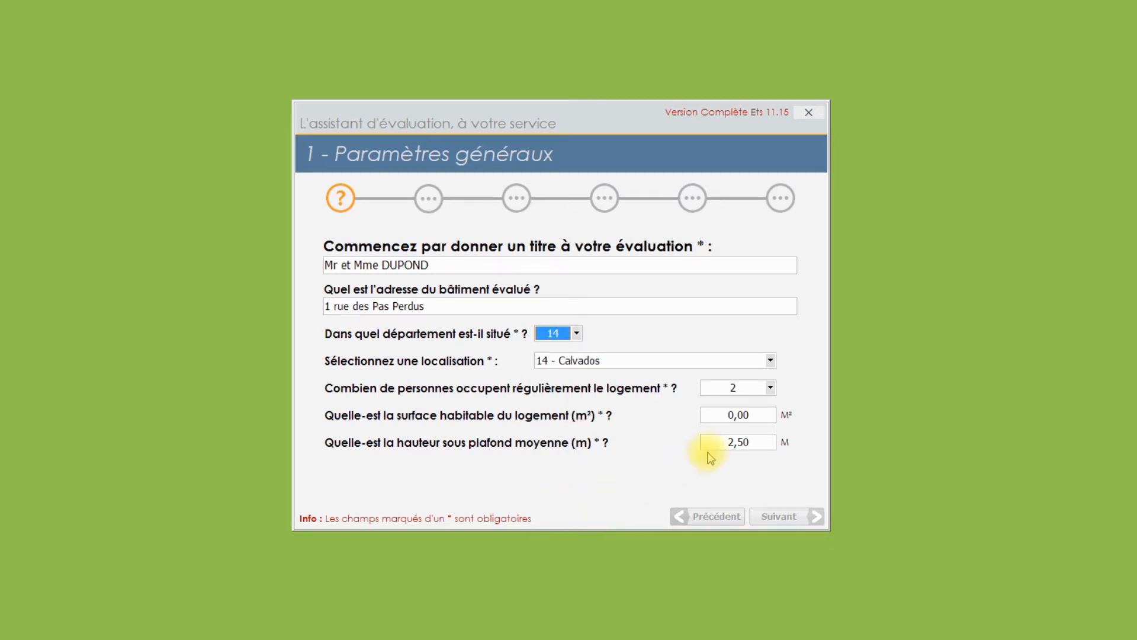
left_click(771, 362)
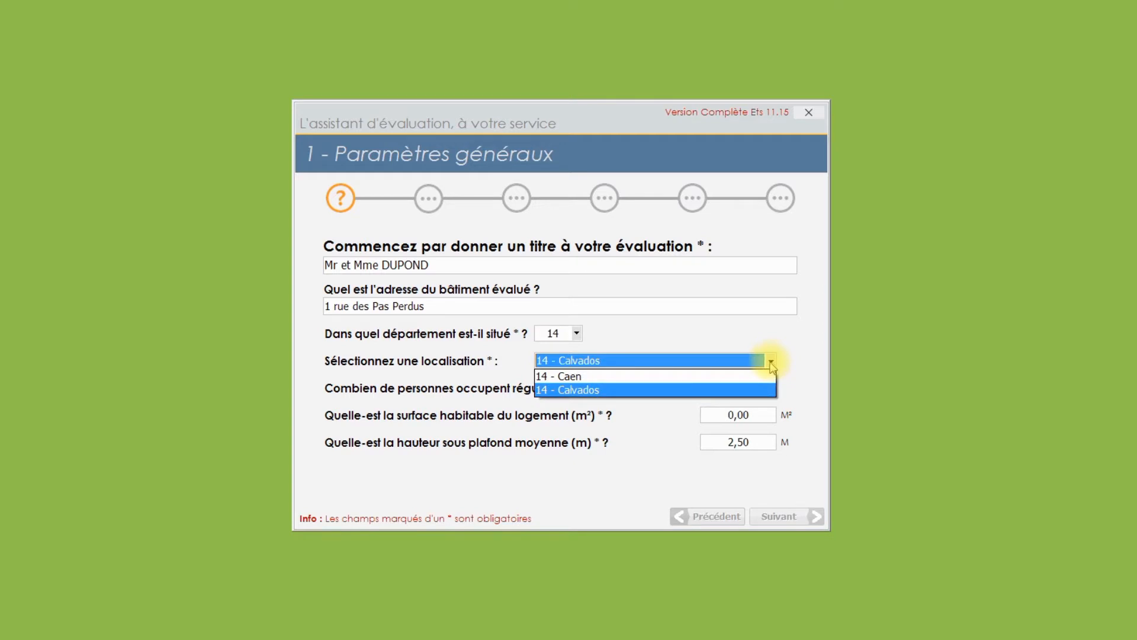
left_click(764, 391)
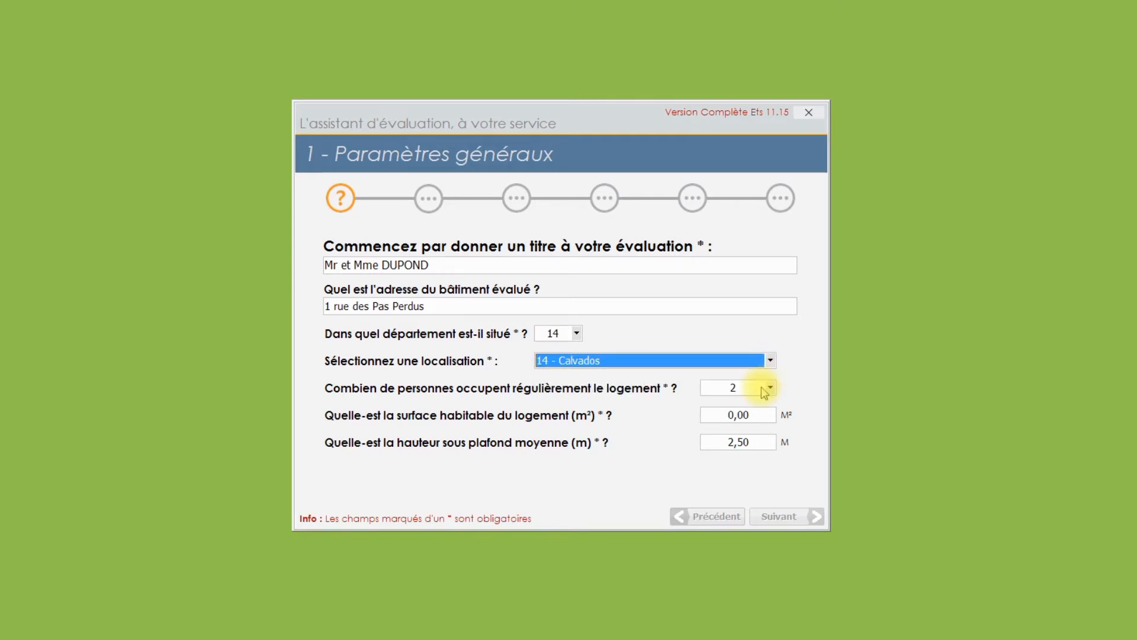
Set the regular occupants to 4 and the living area to 120 m², then continue to the building type page
left_click(770, 388)
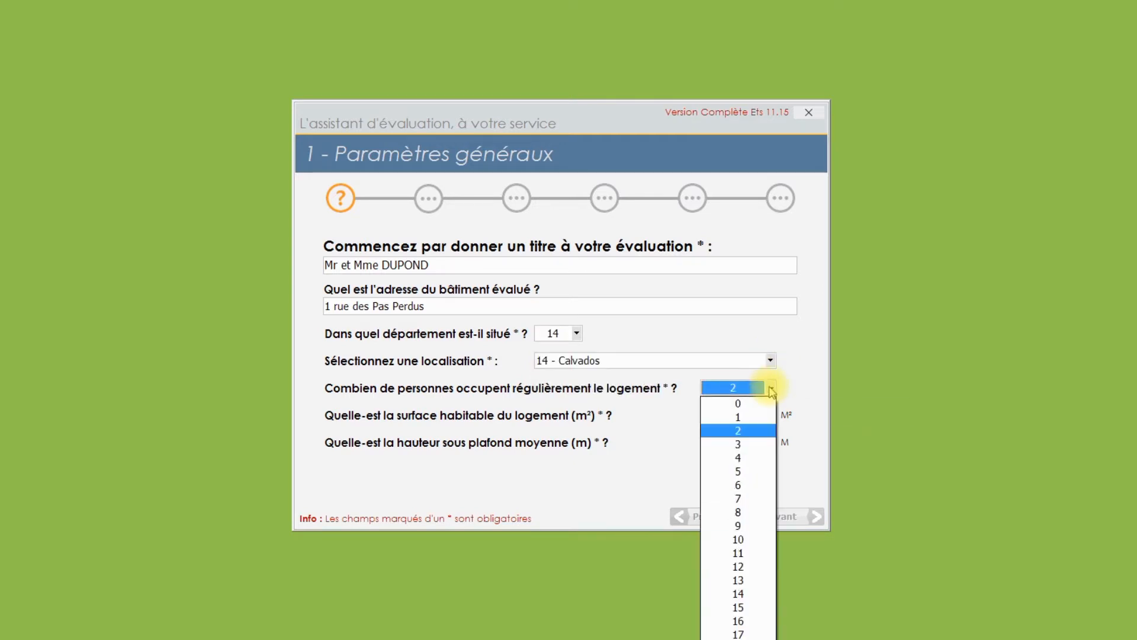
left_click(753, 461)
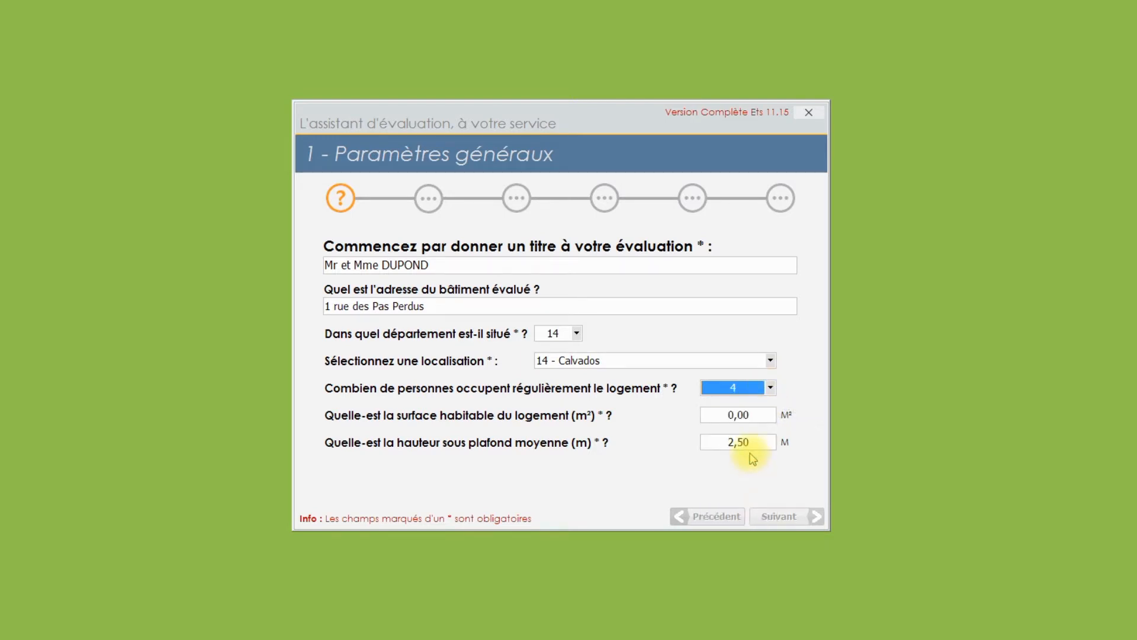
left_click(736, 416)
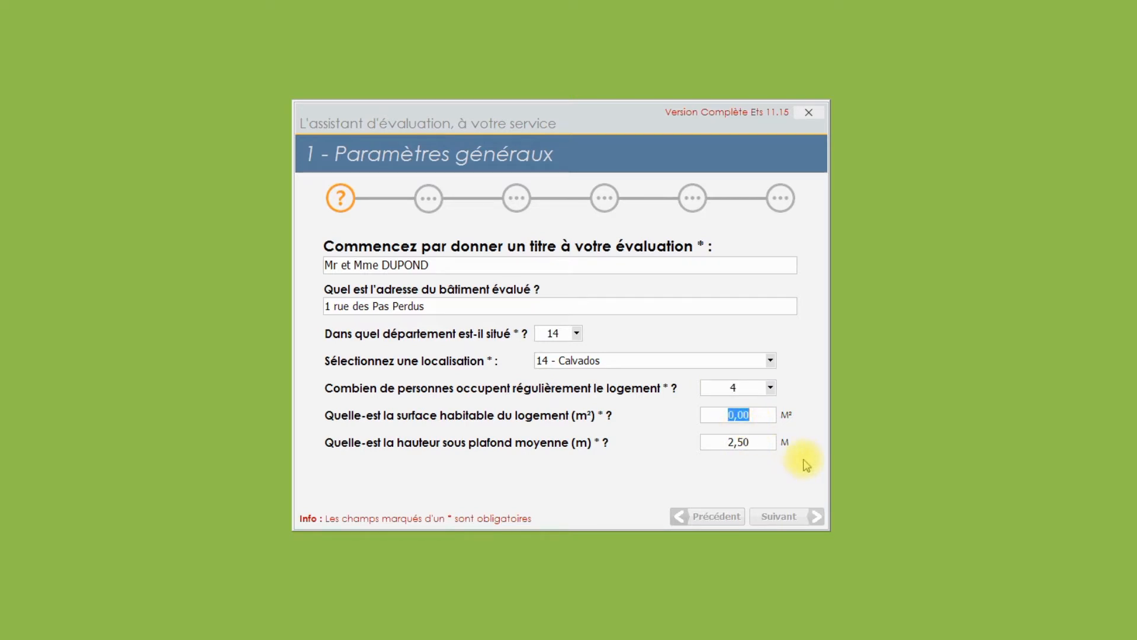
type("120")
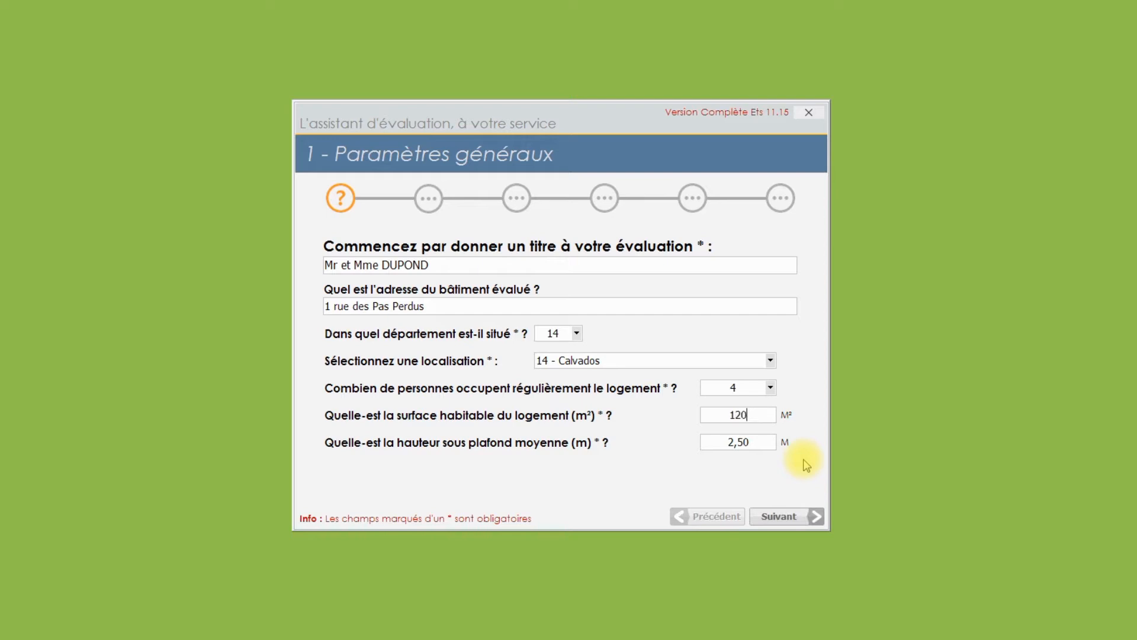
left_click(755, 441)
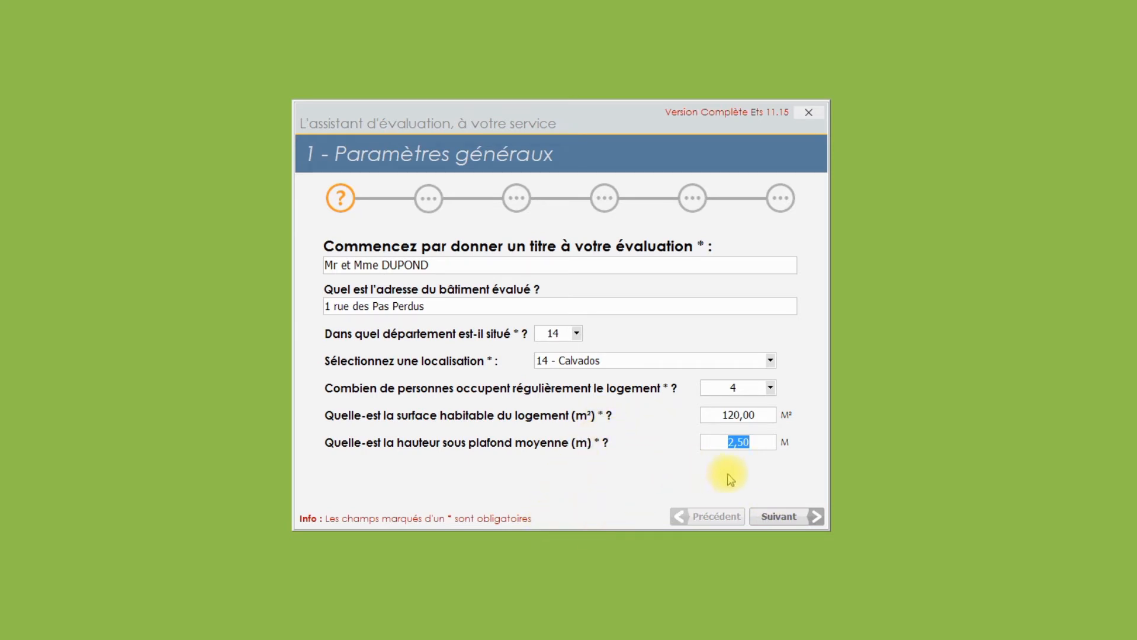
left_click(777, 516)
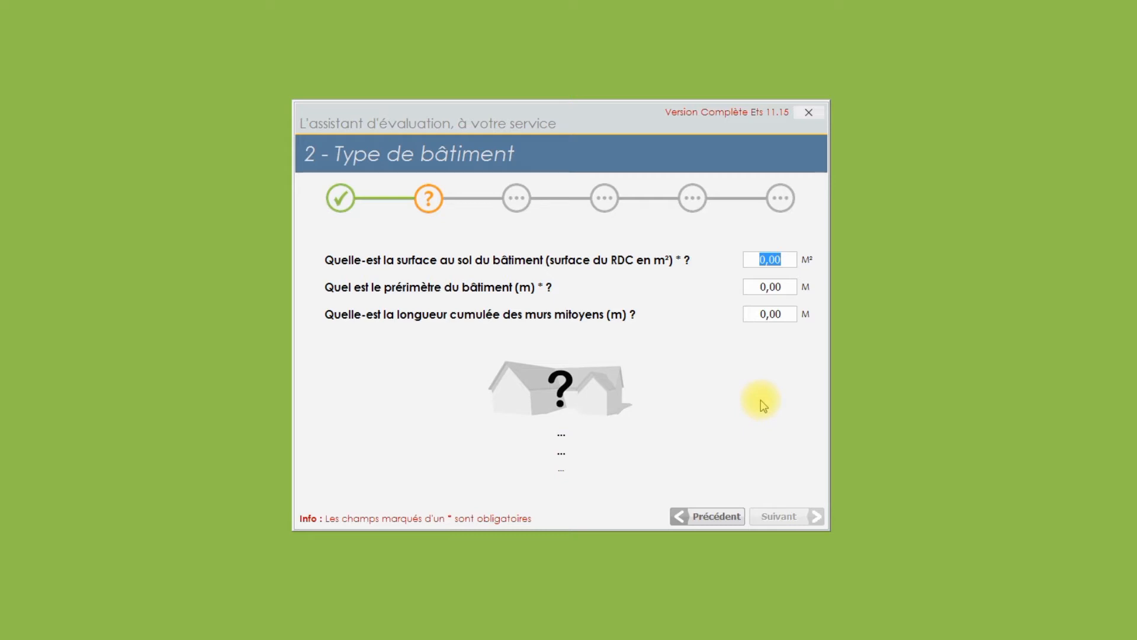
Enter a ground area of 70 m², a perimeter of 40 m and 5 m of party walls, and proceed to temperatures
type("70")
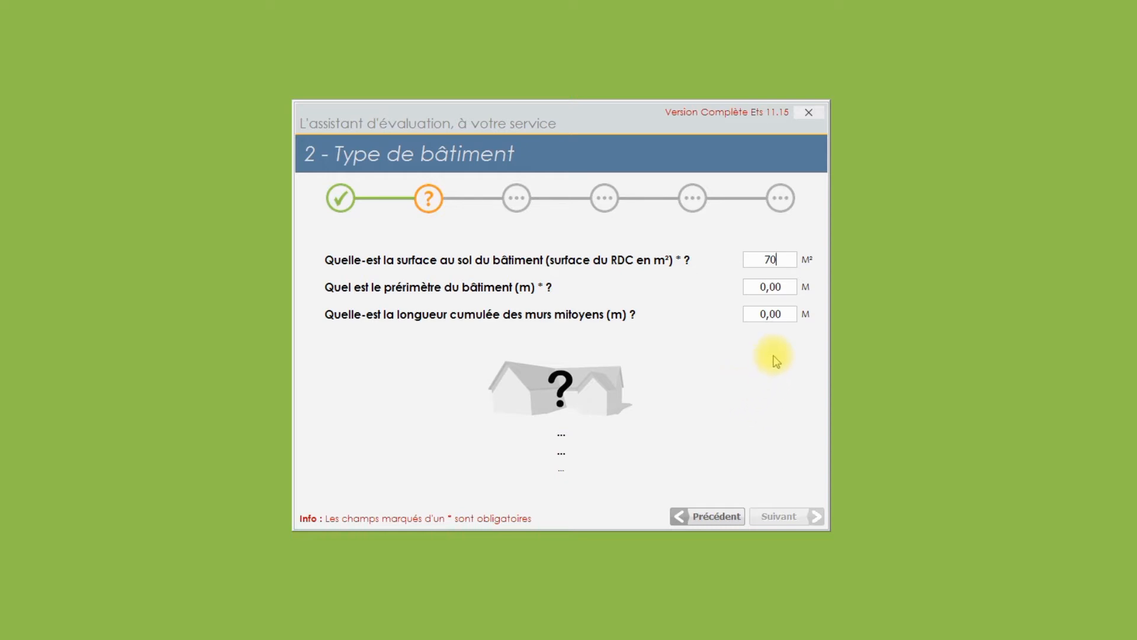
left_click(770, 286)
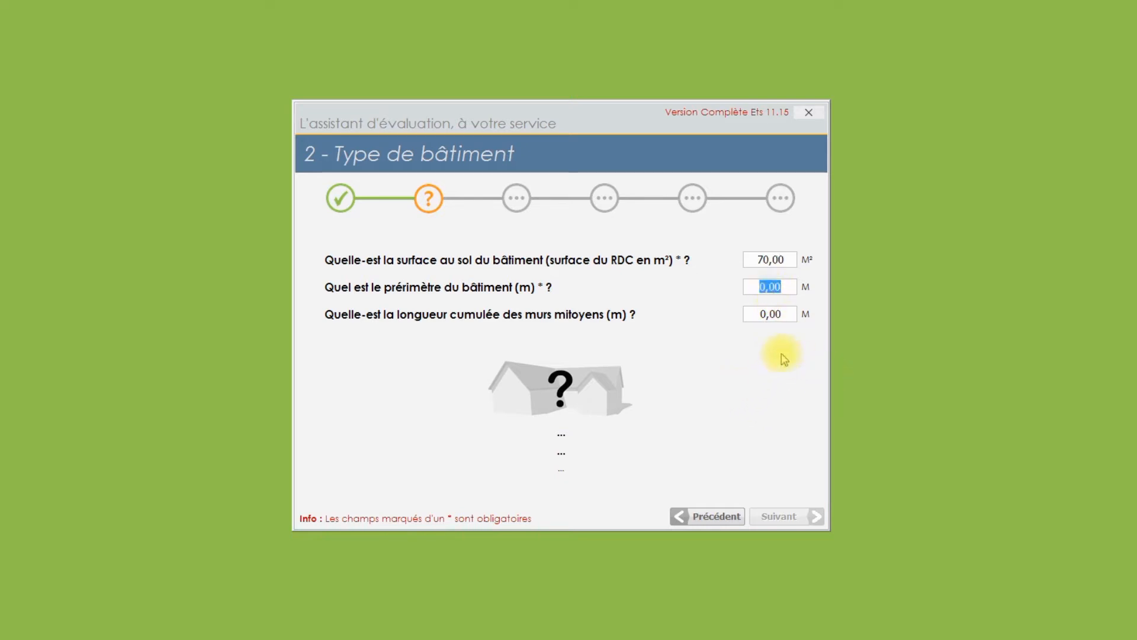
type("40")
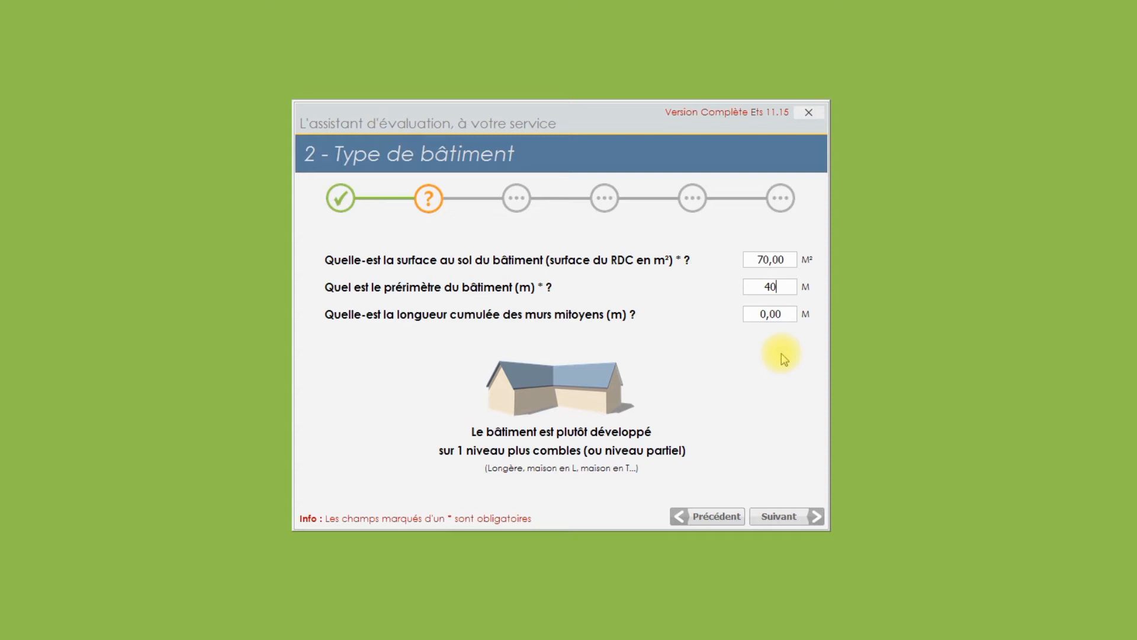
left_click(771, 314)
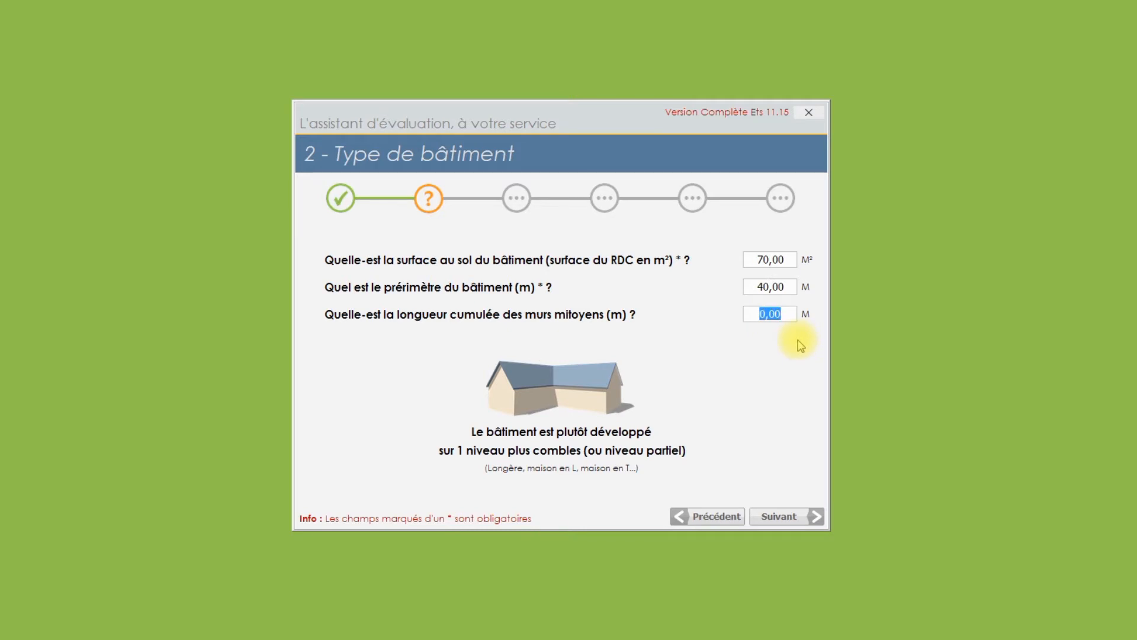
type("5")
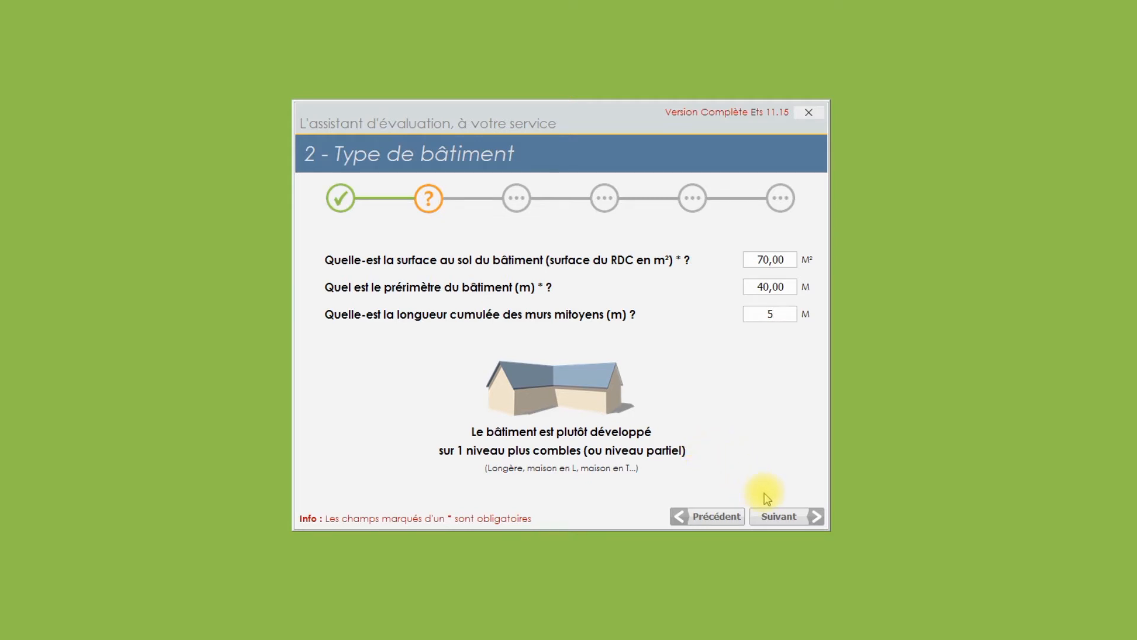
left_click(770, 520)
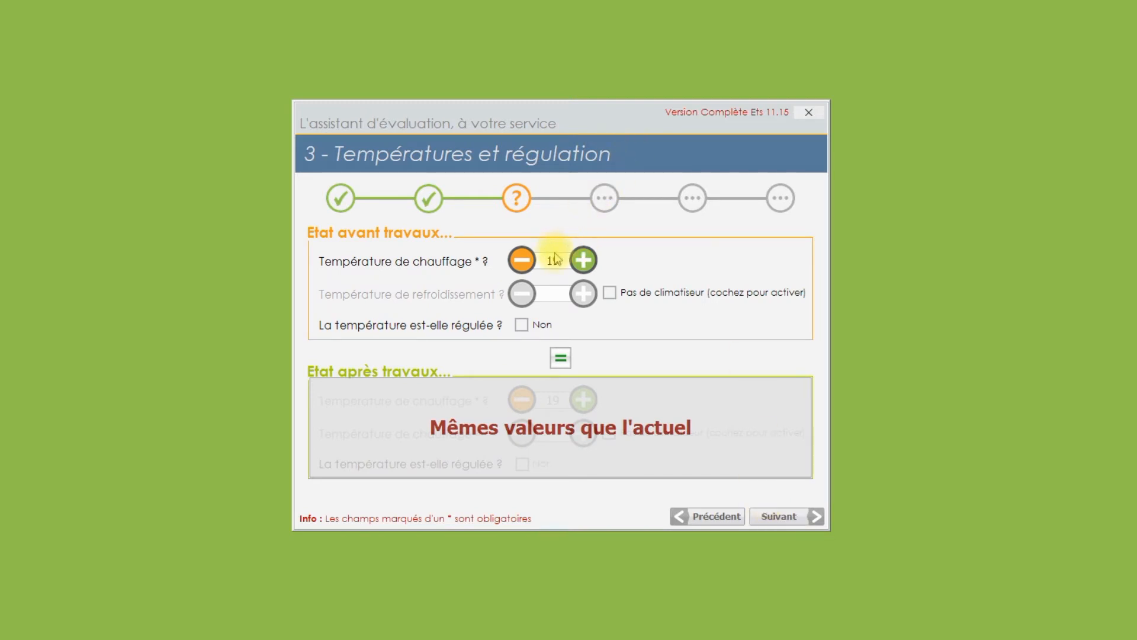
Set the heating temperature before works to 20
left_click(525, 264)
left_click(524, 262)
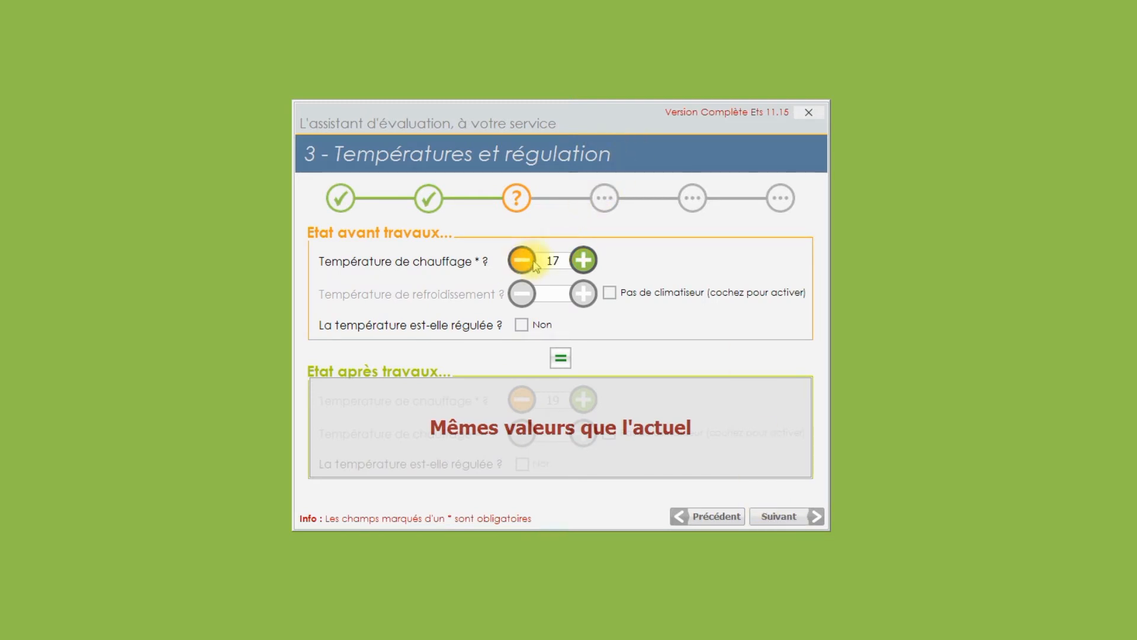
left_click(585, 263)
left_click(584, 263)
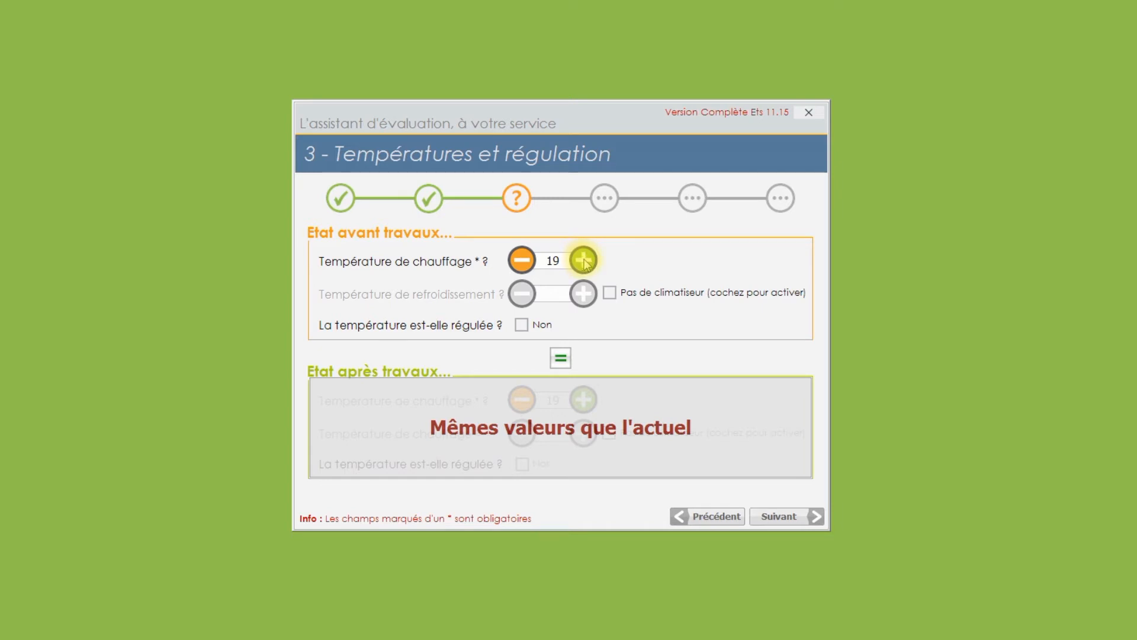
left_click(584, 263)
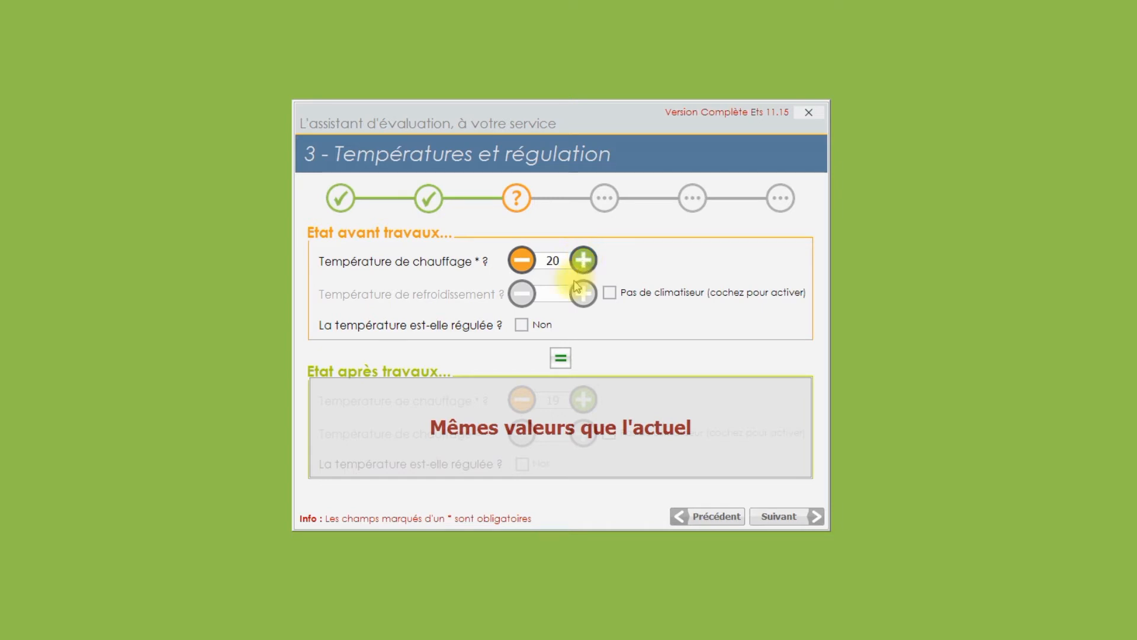
Try the air-conditioner and temperature regulation options for the state before works, and leave both disabled
left_click(610, 294)
left_click(610, 293)
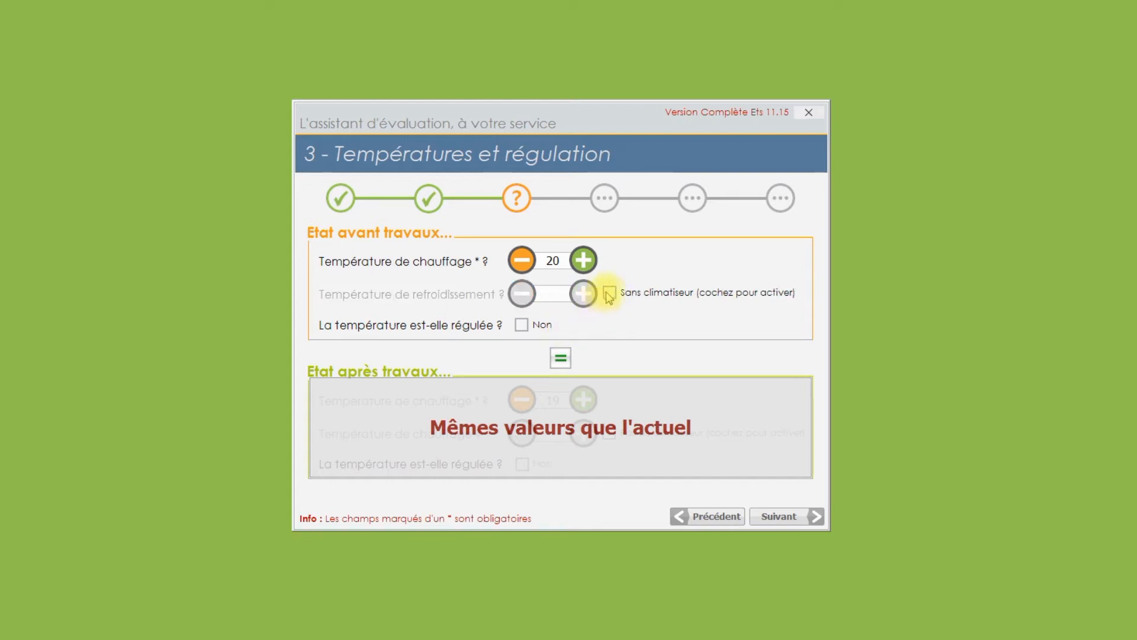
left_click(610, 292)
left_click(583, 293)
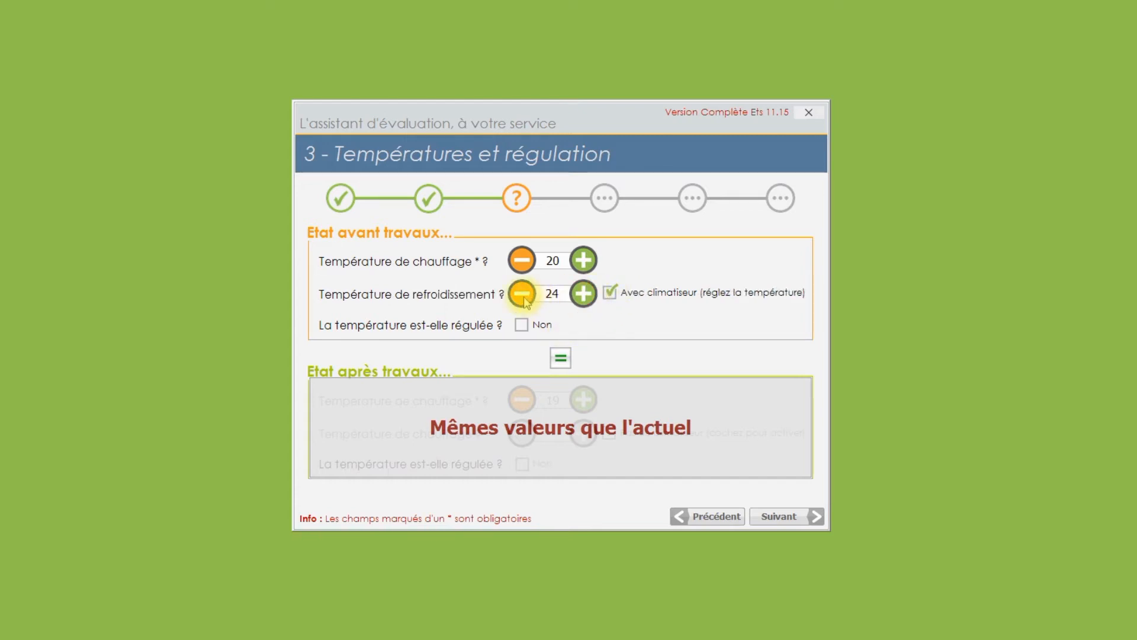
left_click(522, 293)
left_click(610, 293)
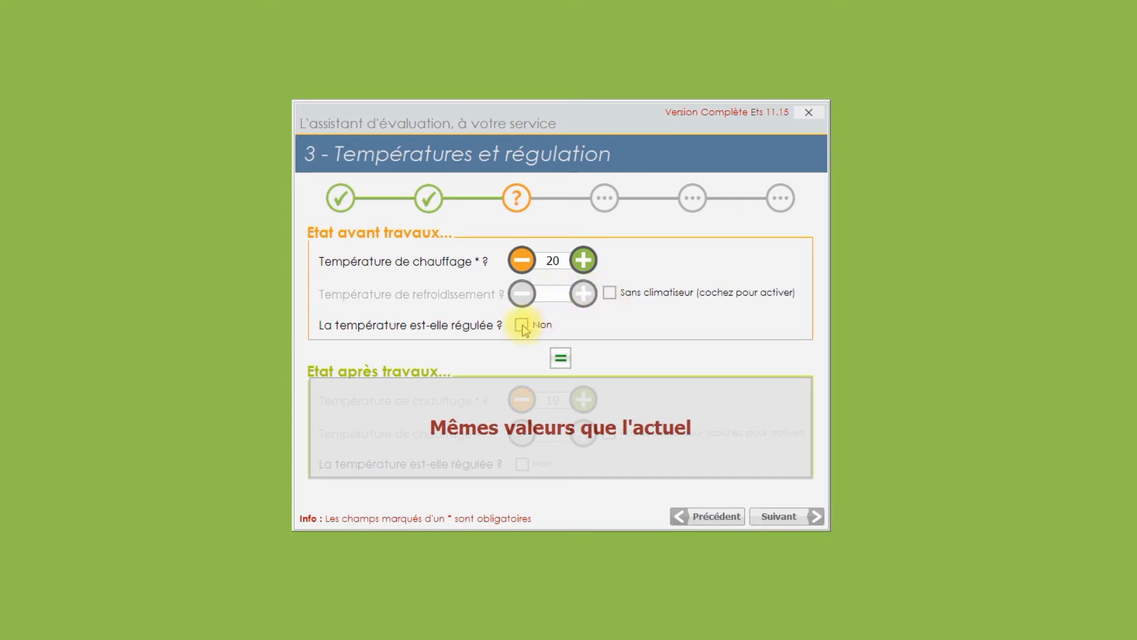
left_click(522, 325)
left_click(522, 325)
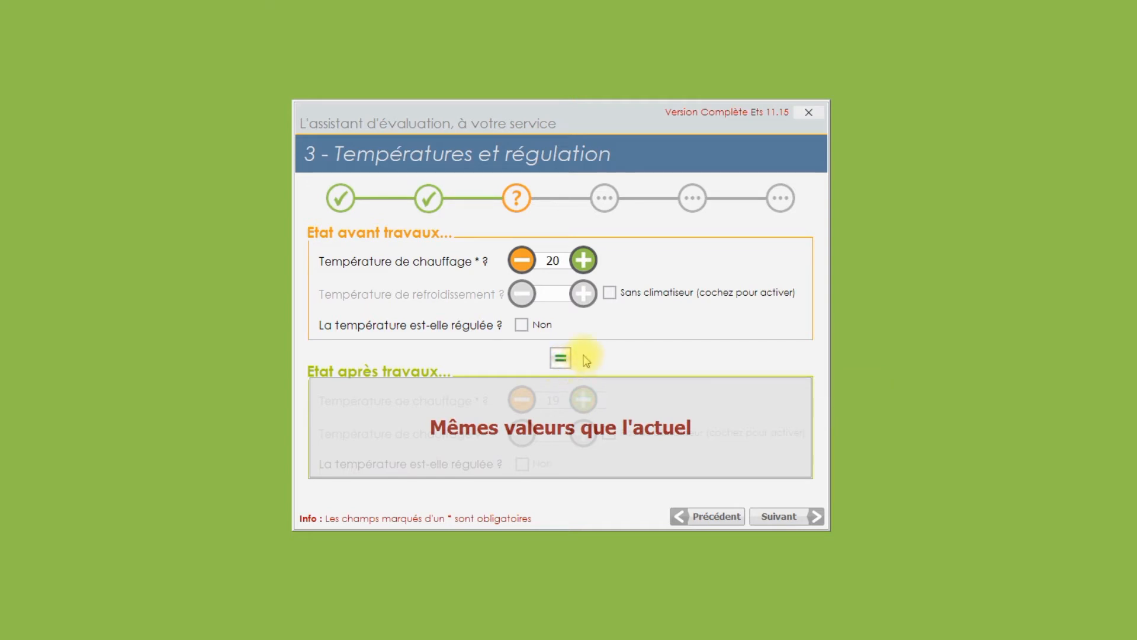
Try using separate temperature values for the state after works, and restore the same values as the current state
left_click(561, 362)
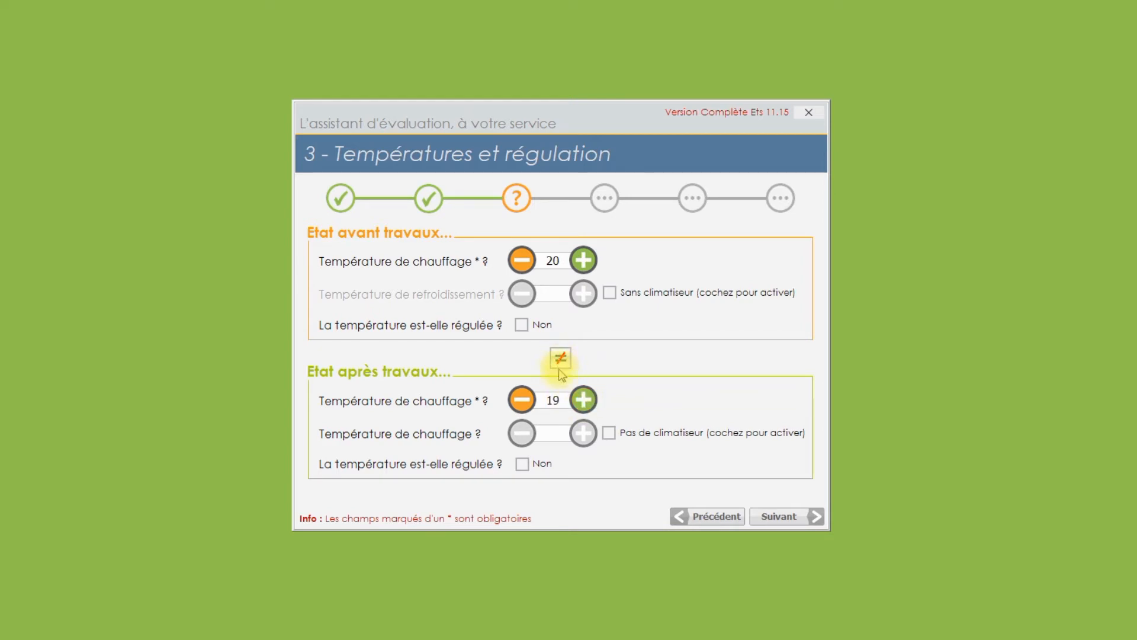
left_click(610, 436)
left_click(610, 434)
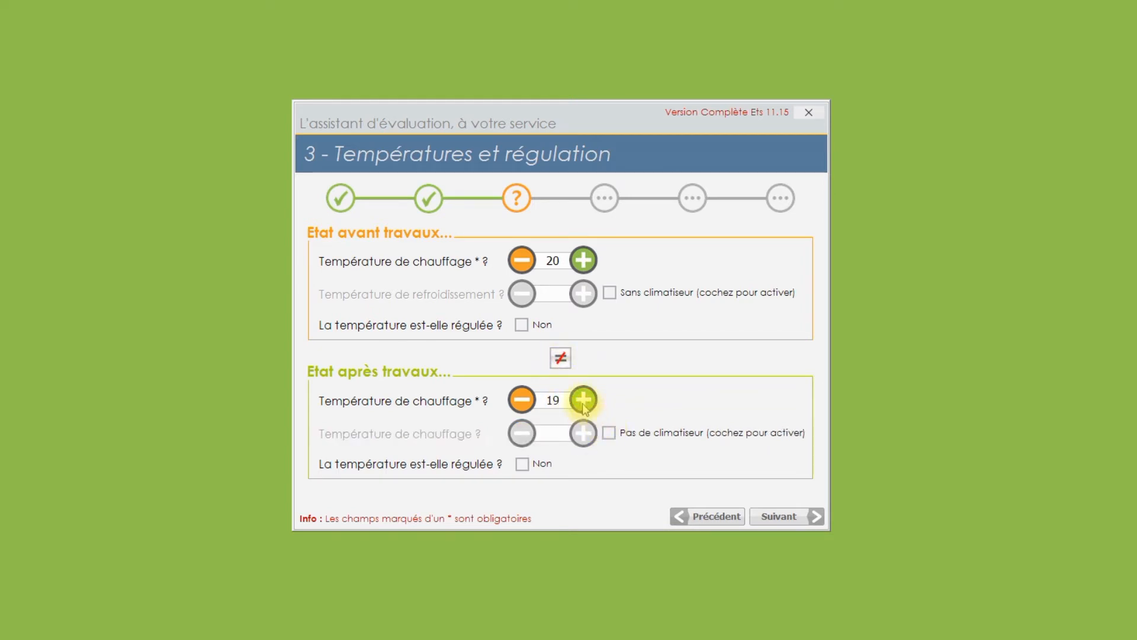
left_click(561, 358)
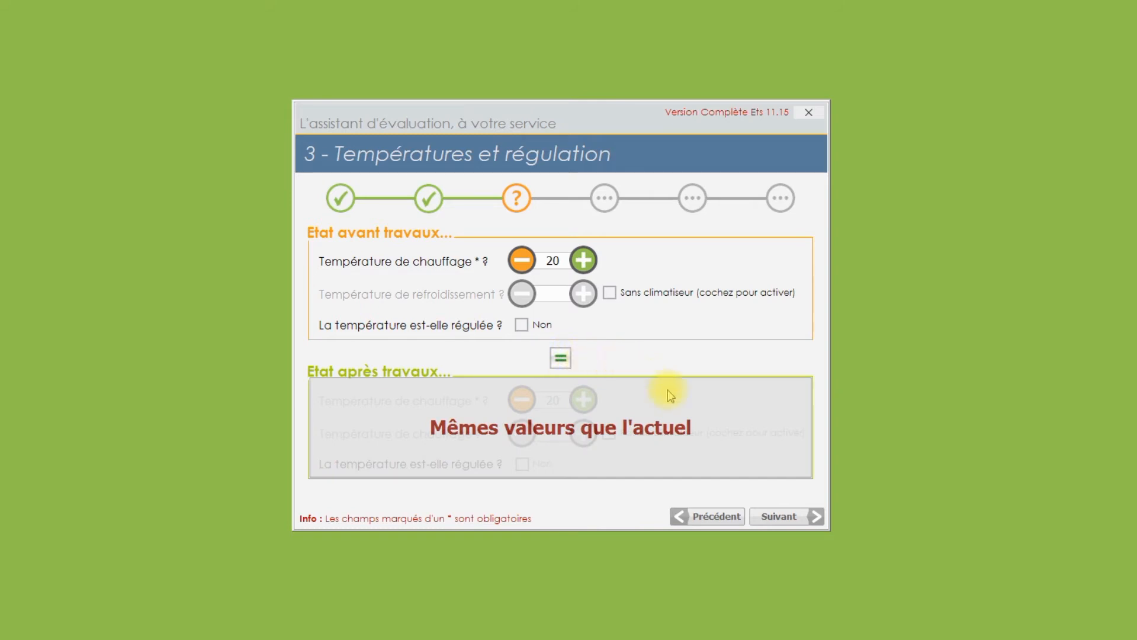
Continue to the opaque wall insulation page and review the proposed floor, wall and roof surface areas
left_click(778, 520)
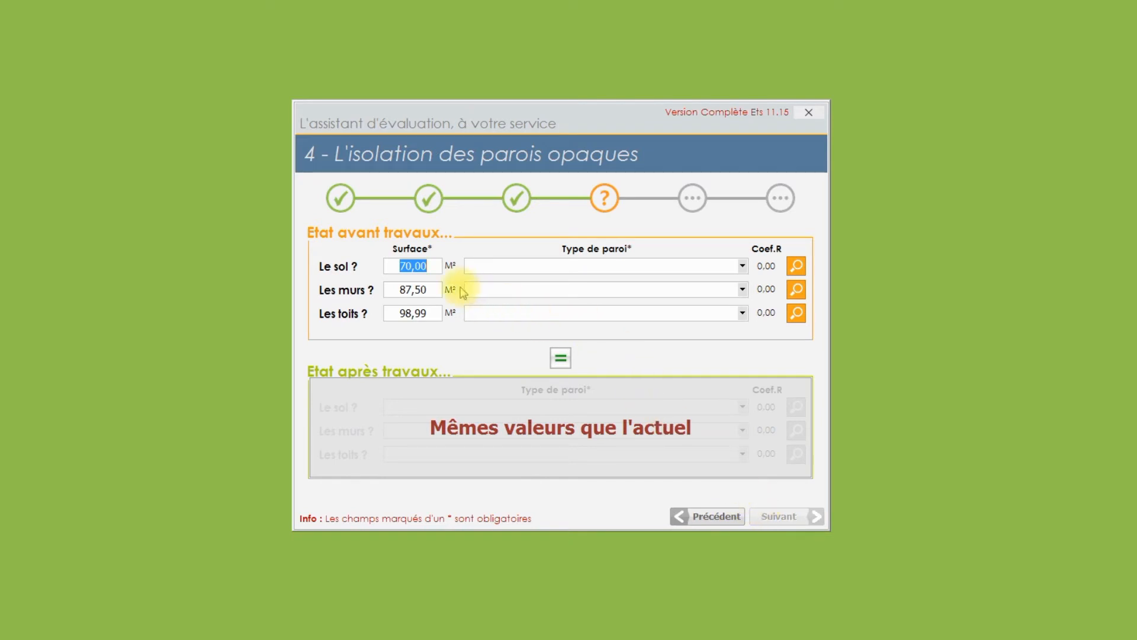
left_click(432, 289)
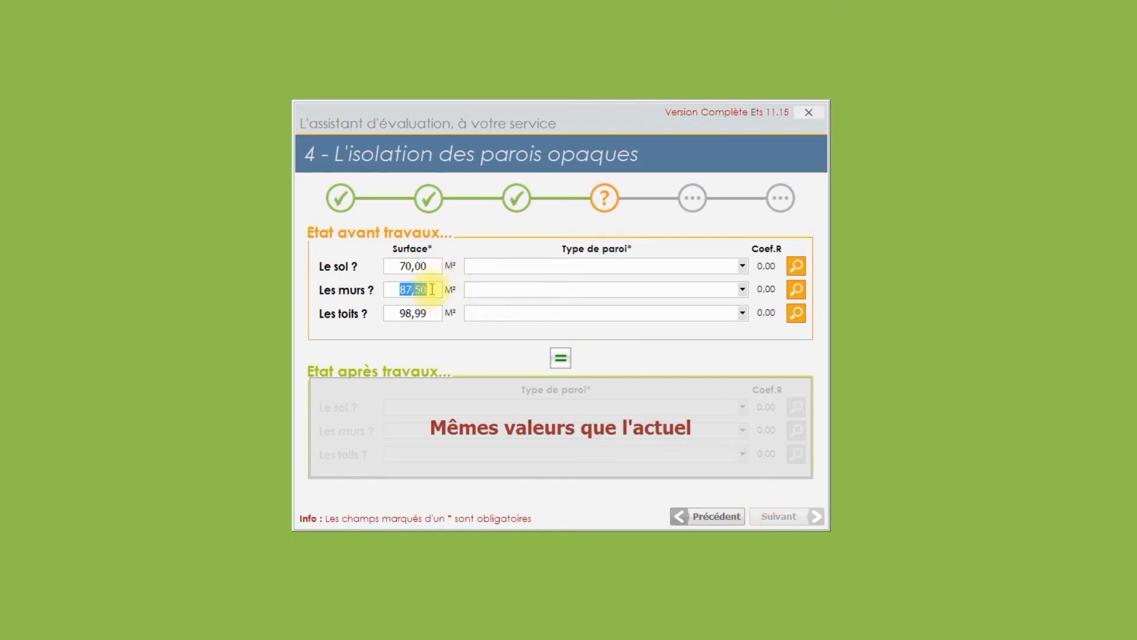
left_click(435, 313)
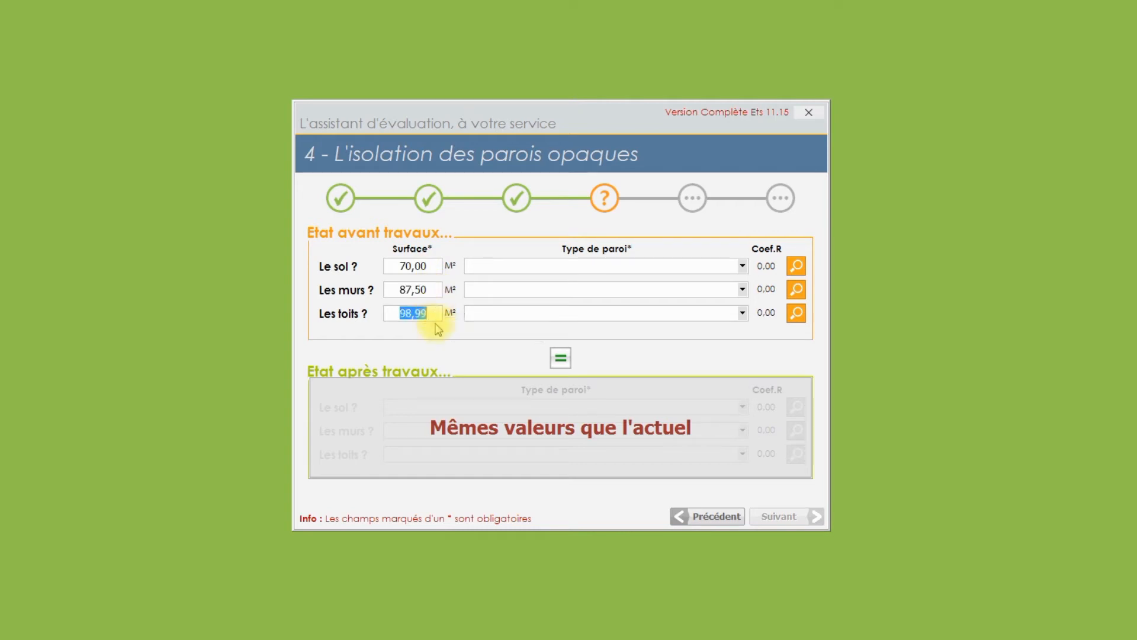
left_click(431, 265)
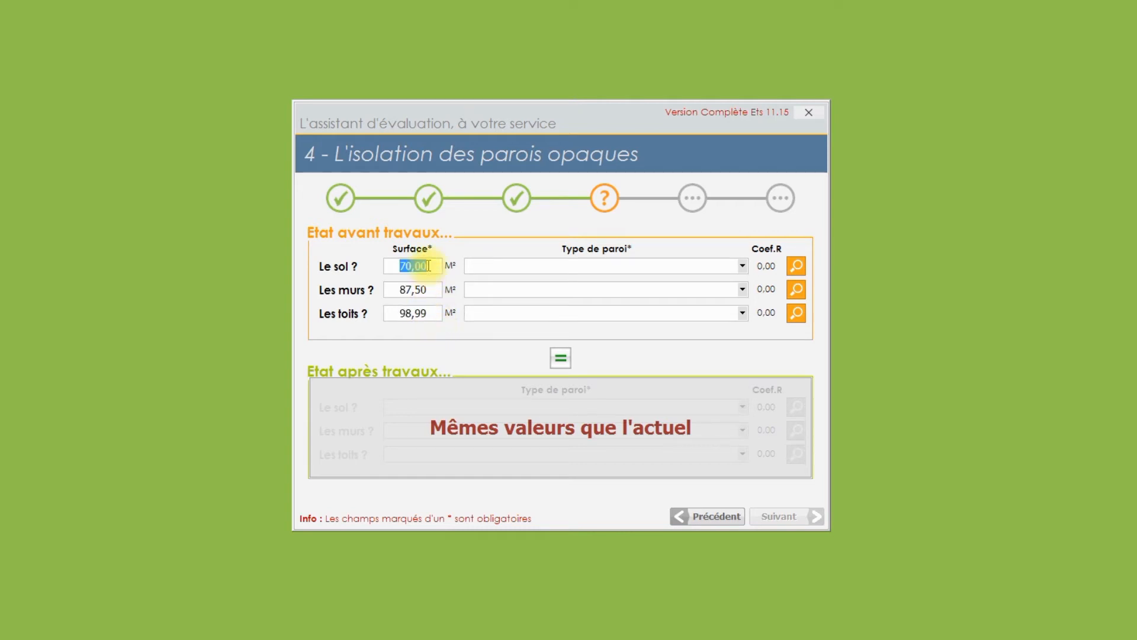
left_click(438, 289)
left_click(435, 314)
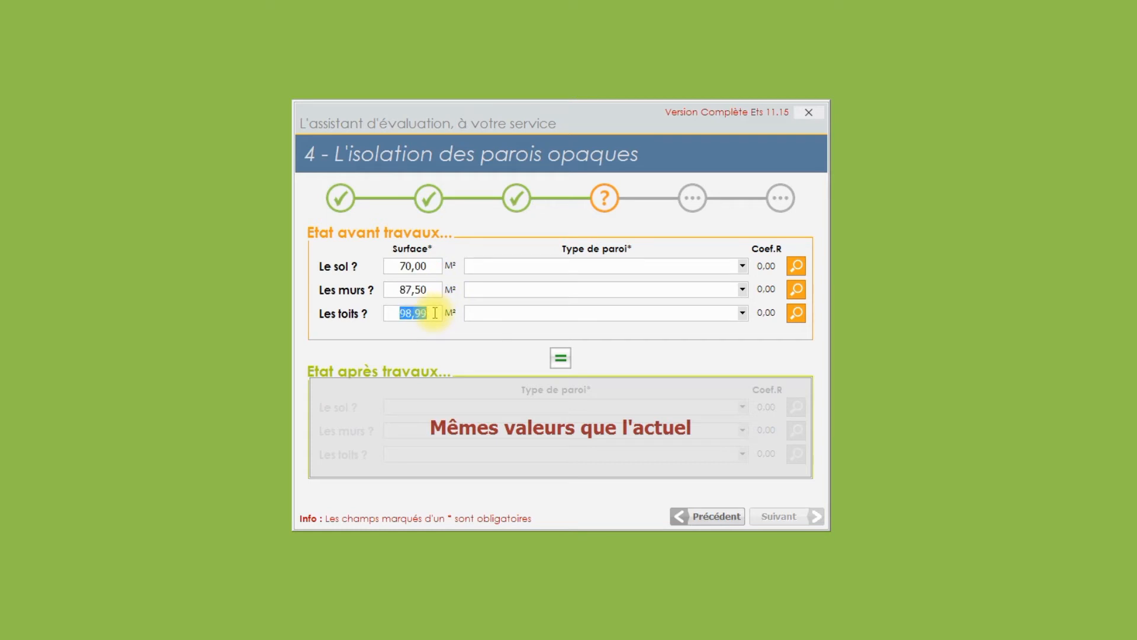
Set the floor type before works to "Dalle de 12 cm + carrelage"
left_click(743, 268)
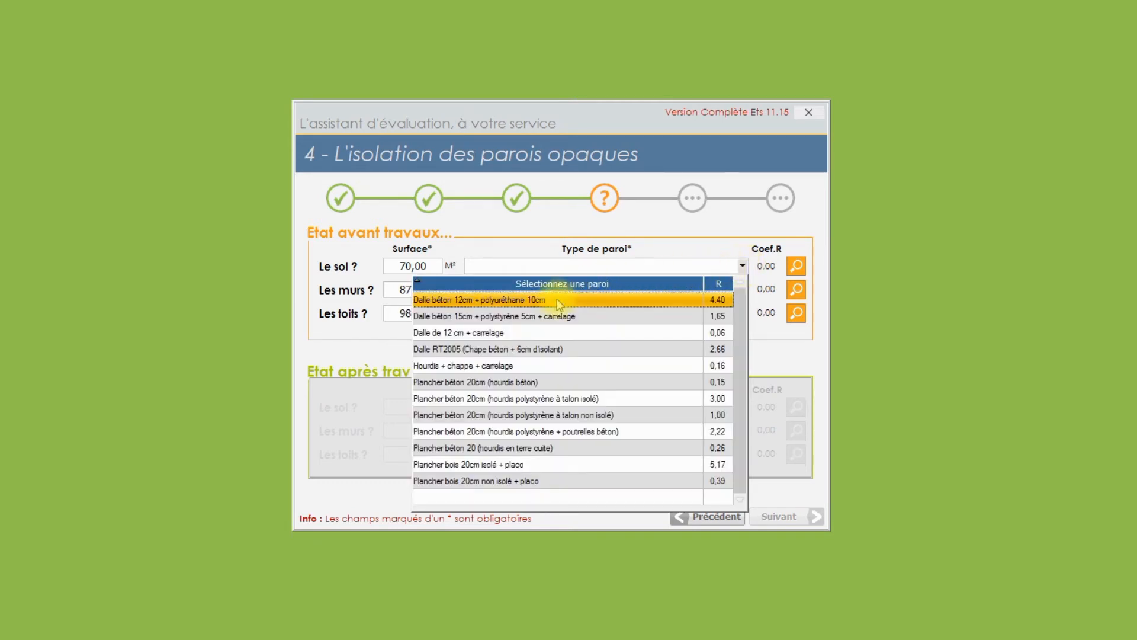
left_click(548, 335)
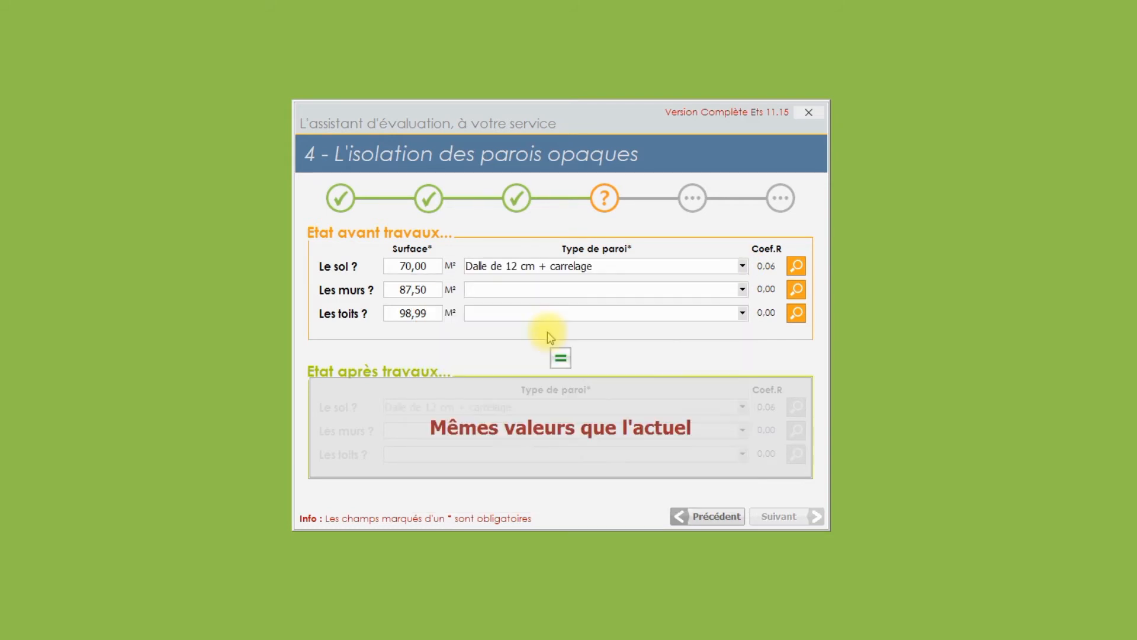
Open the current floor's composition and examine its label, the tile material and the reinforced concrete thickness
left_click(797, 268)
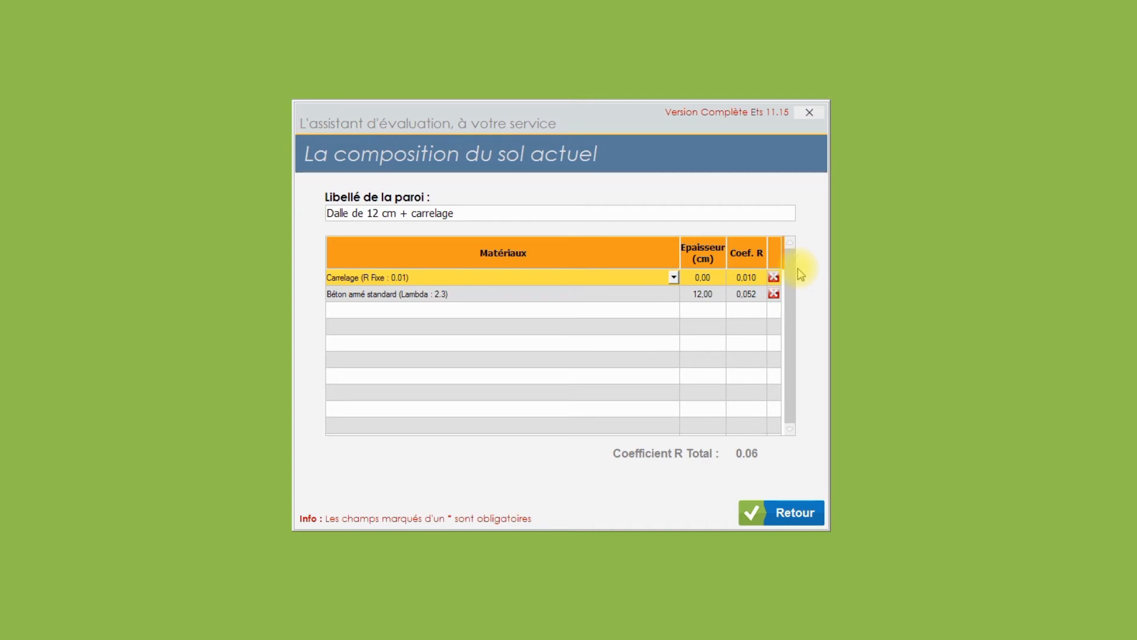
left_click(570, 213)
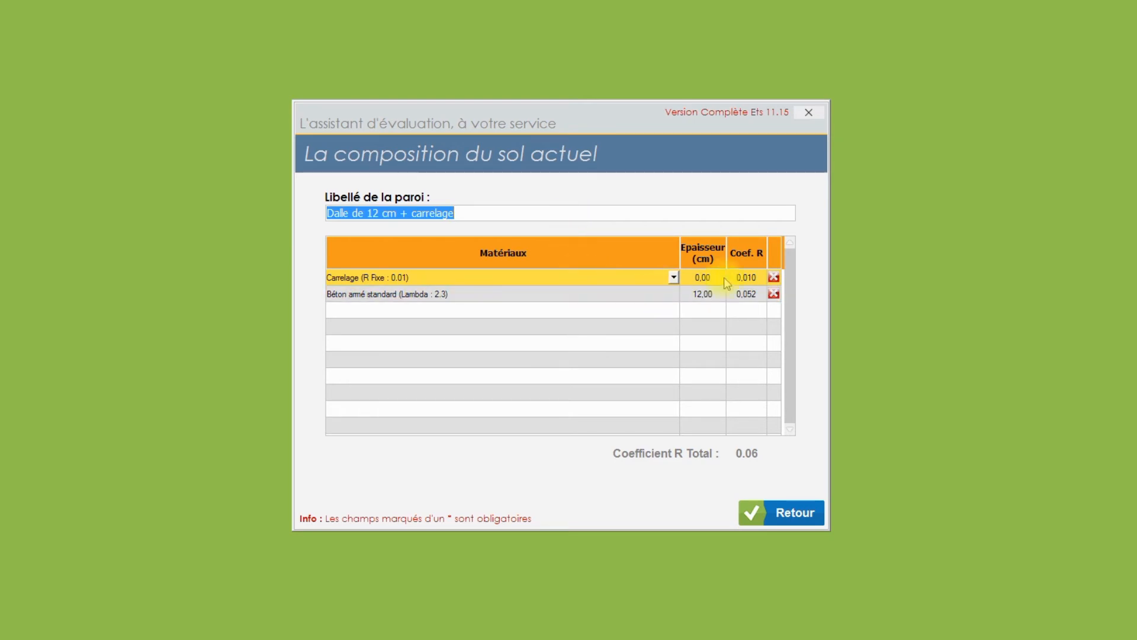
left_click(674, 278)
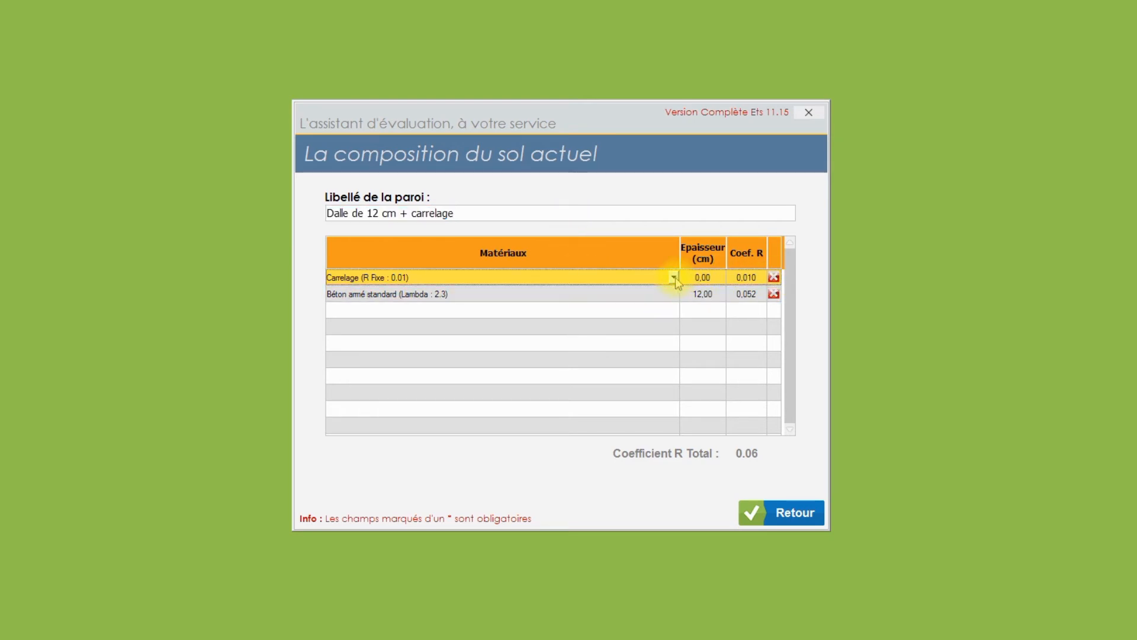
left_click(676, 278)
left_click(674, 278)
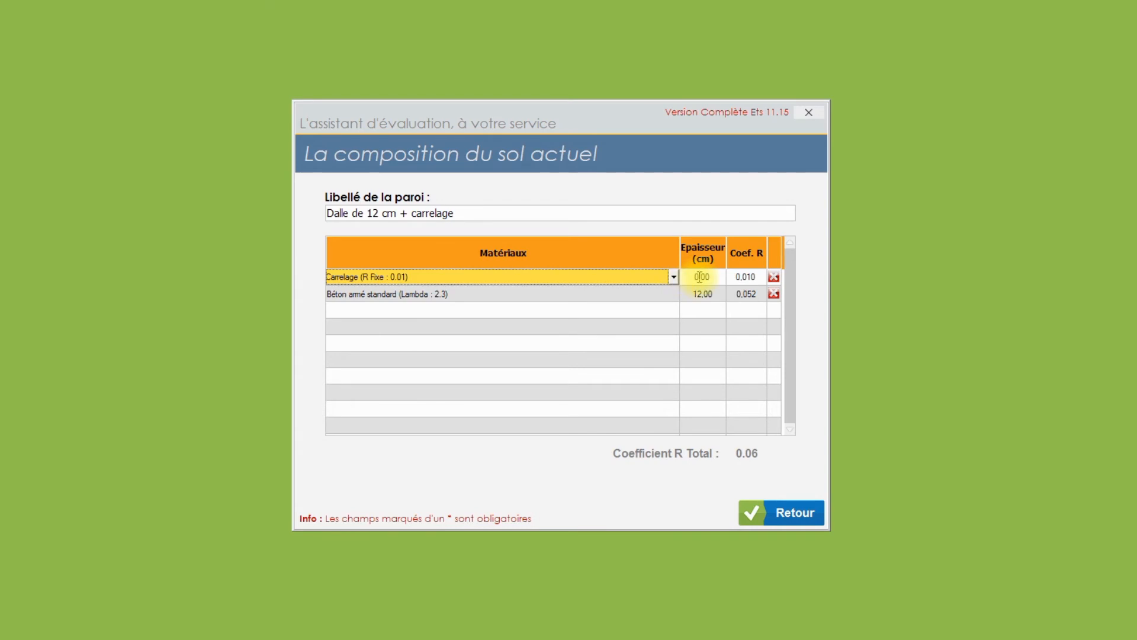
left_click(703, 295)
left_click(703, 294)
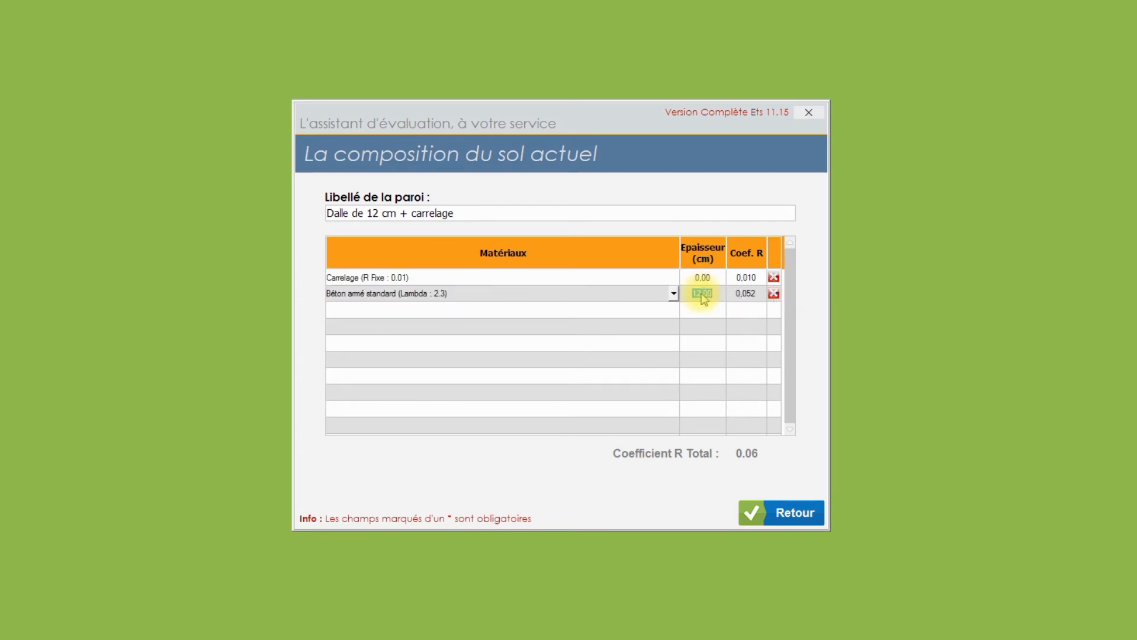
Add a "Béton d'argile expansé" layer 5 cm thick as the third material of the current floor
left_click(664, 312)
left_click(665, 312)
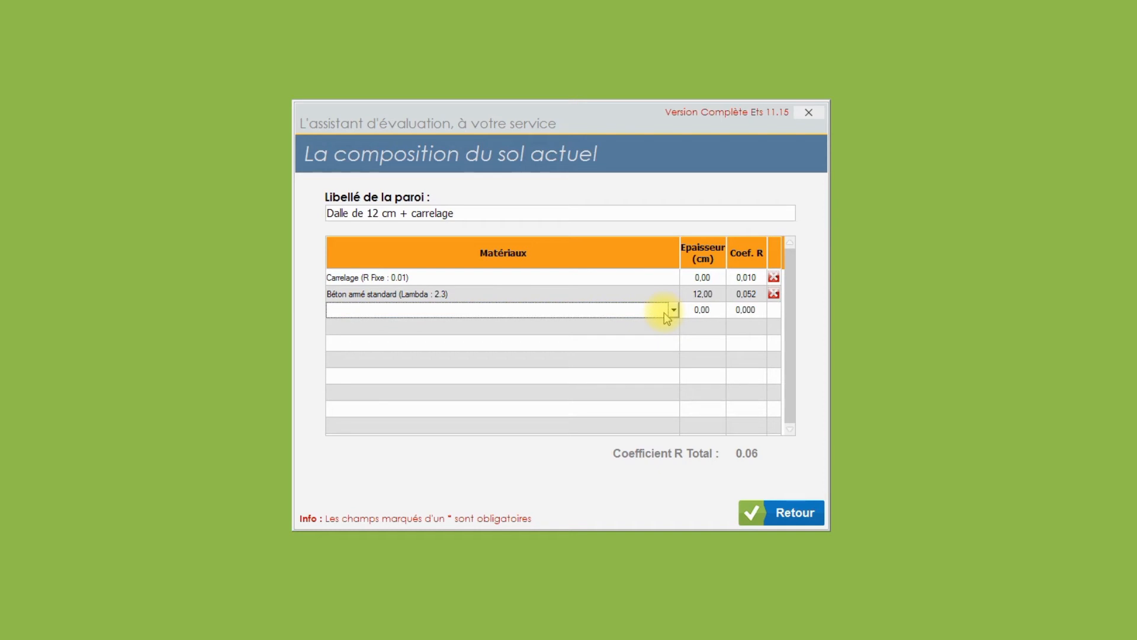
left_click(675, 311)
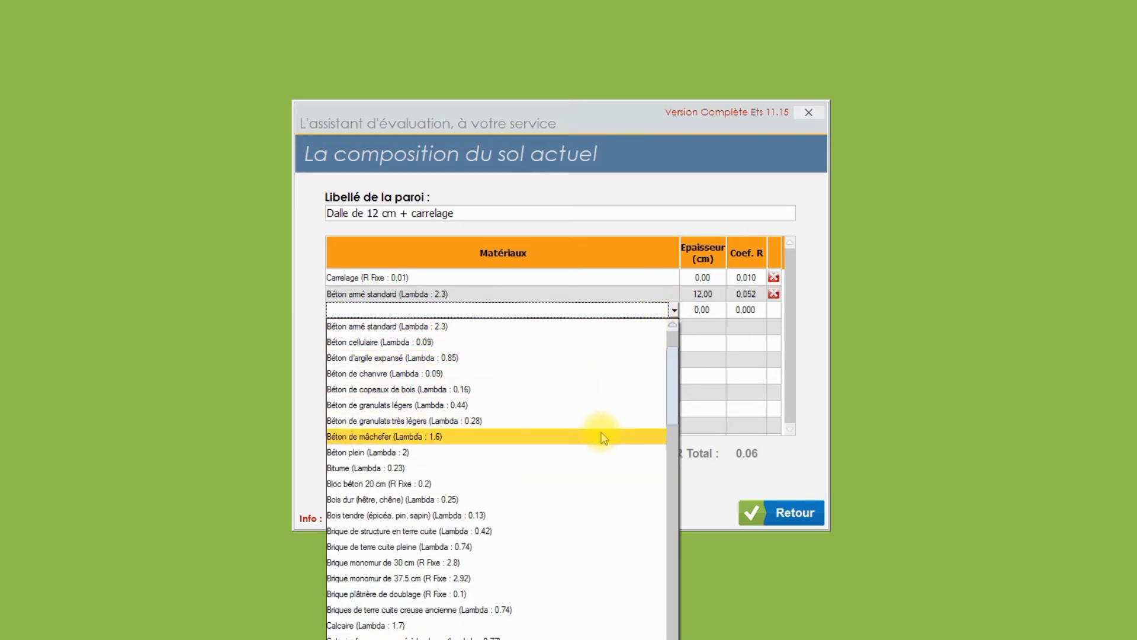
left_click(628, 358)
left_click(699, 310)
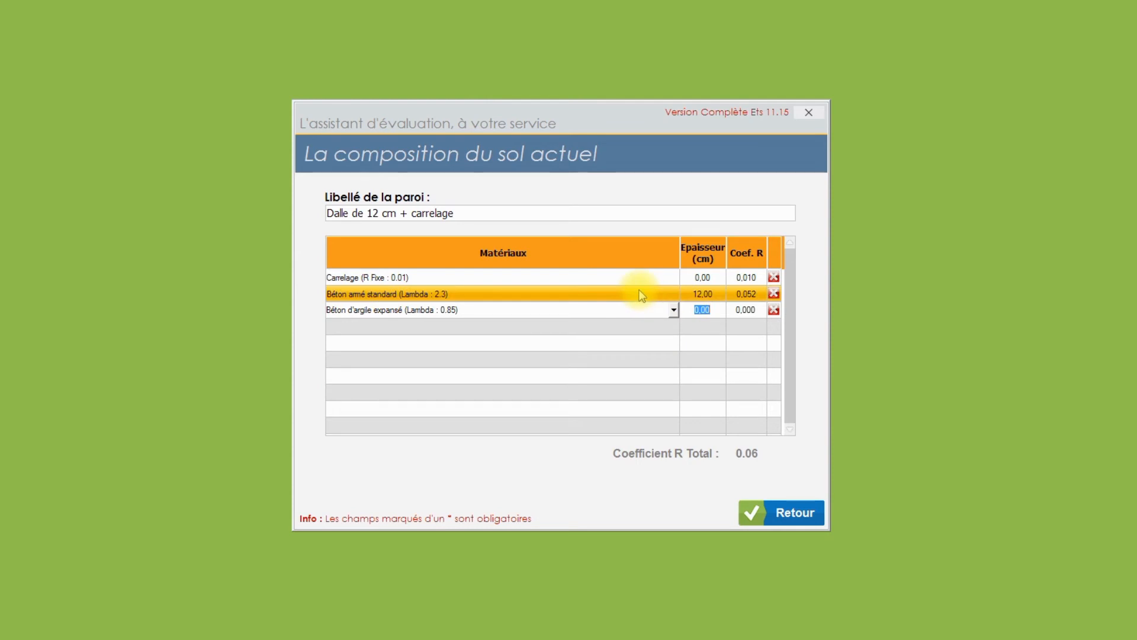
type("5")
left_click(690, 327)
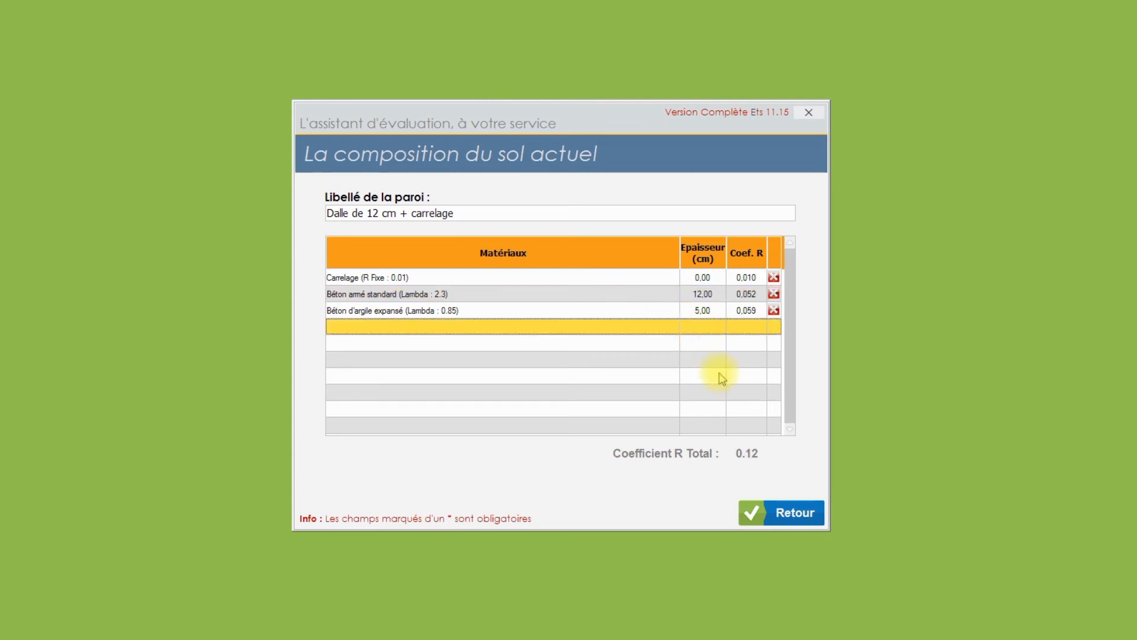
Delete the "Béton d'argile expansé" layer from the floor composition and return to the opaque wall insulation page
left_click(775, 310)
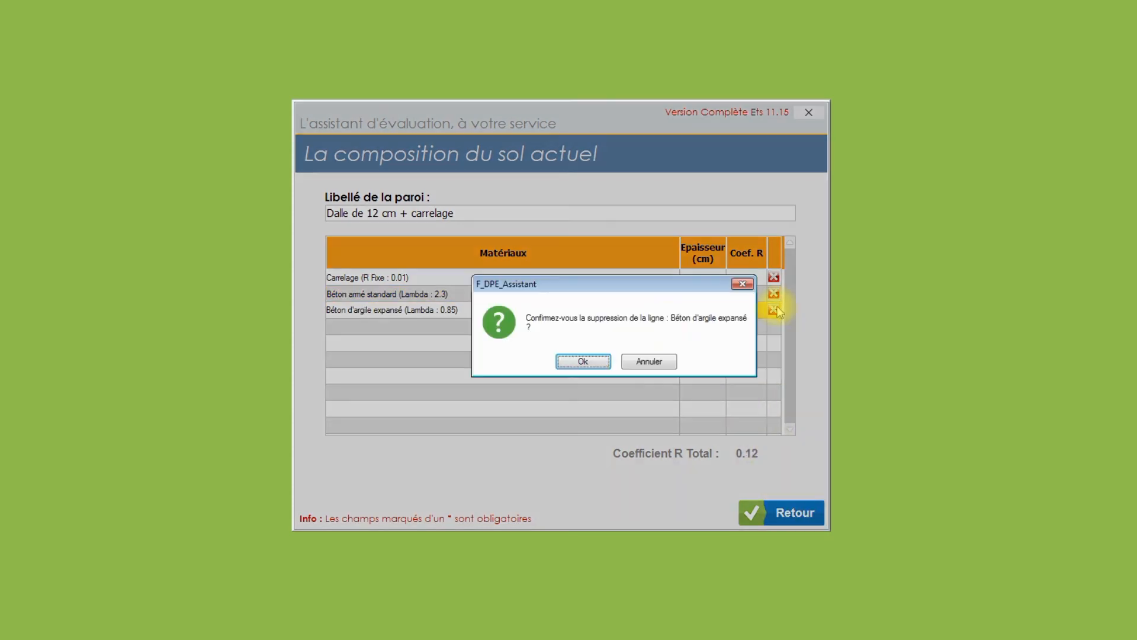
left_click(584, 361)
left_click(785, 511)
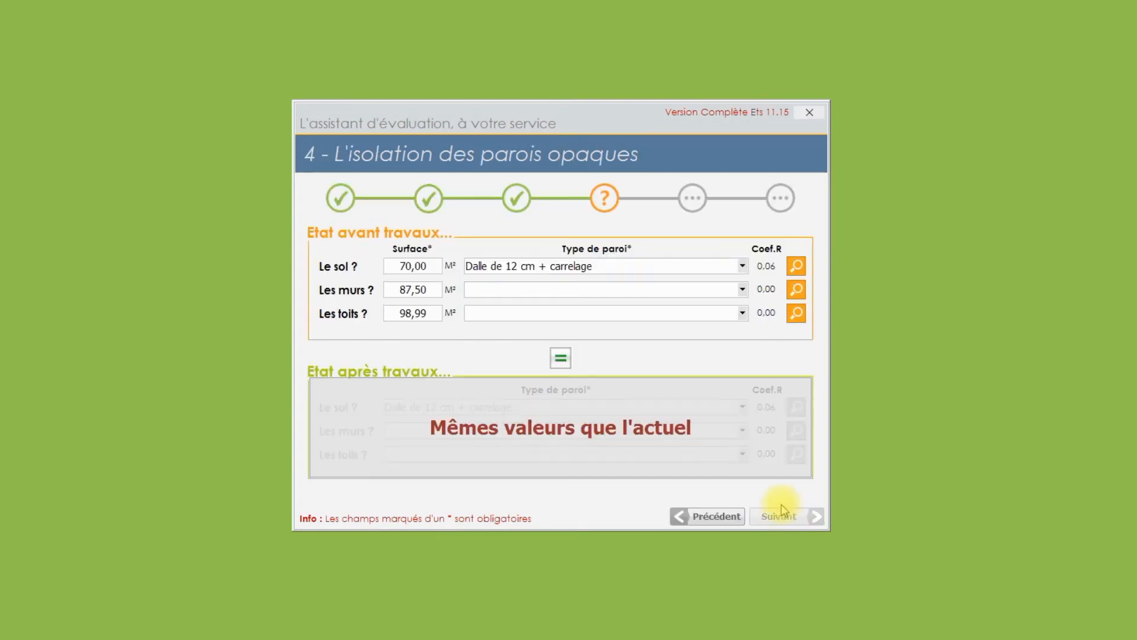
Set the wall type before works to "Parpaing + placomur 10/100" and the roof type to "Placo + laine de verre 250mm"
left_click(742, 289)
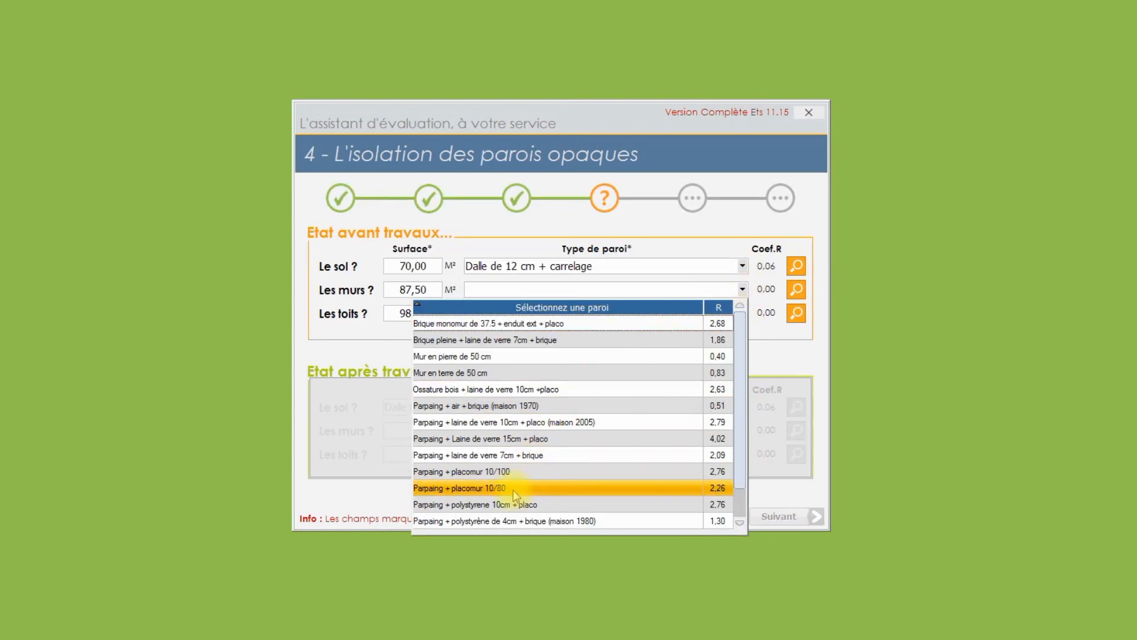
left_click(513, 472)
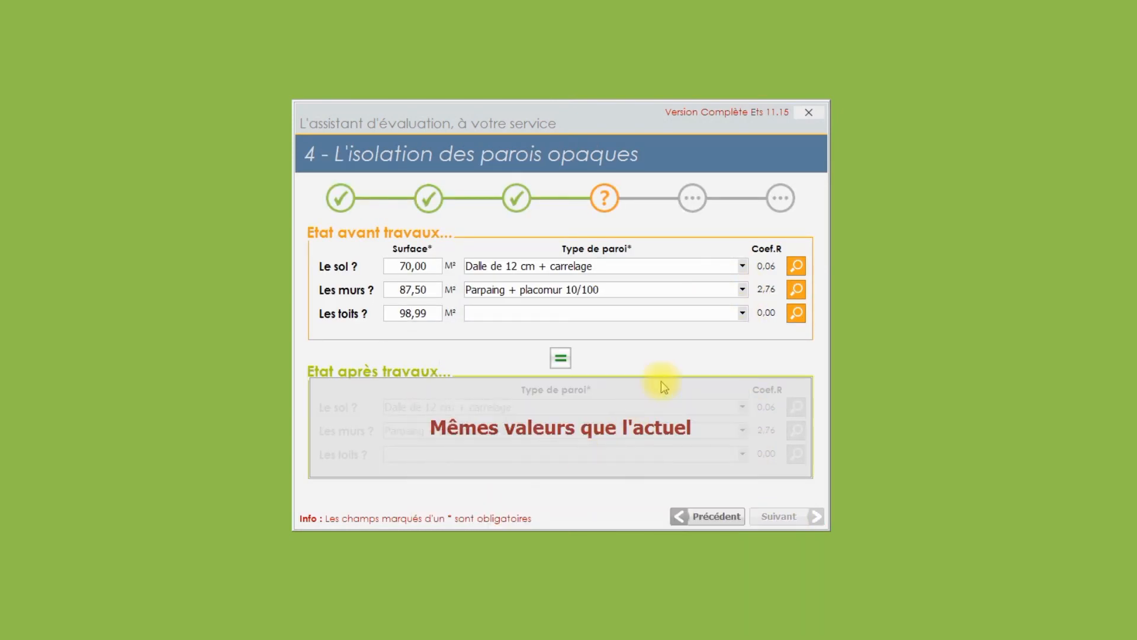
left_click(742, 314)
left_click(523, 359)
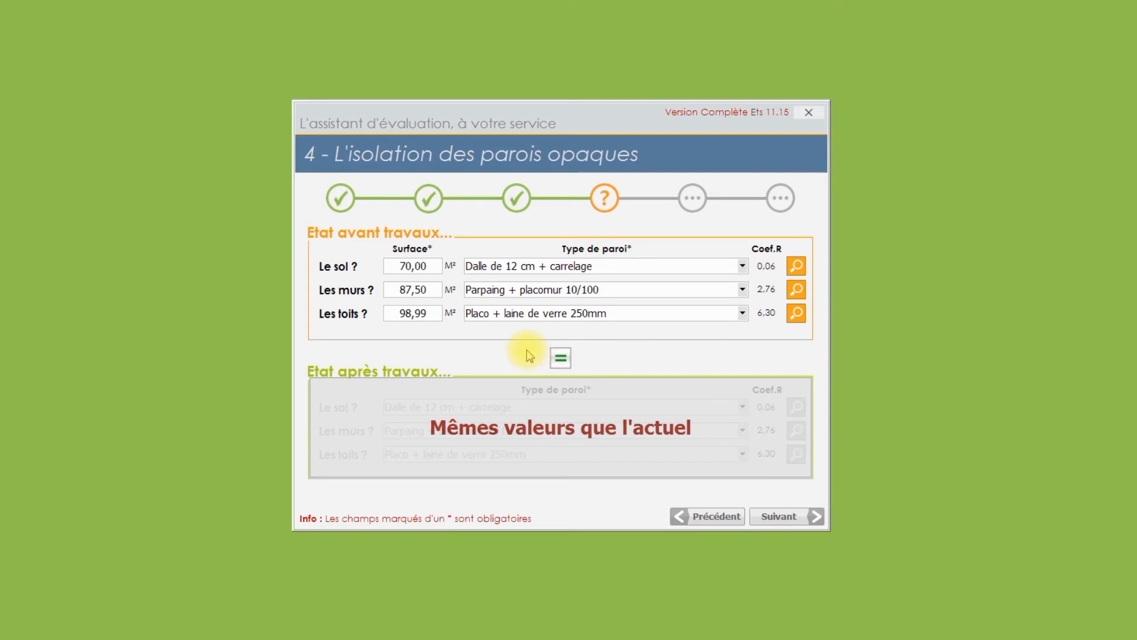
Try using separate wall insulation values for the state after works, and restore the same values as the current state
left_click(560, 359)
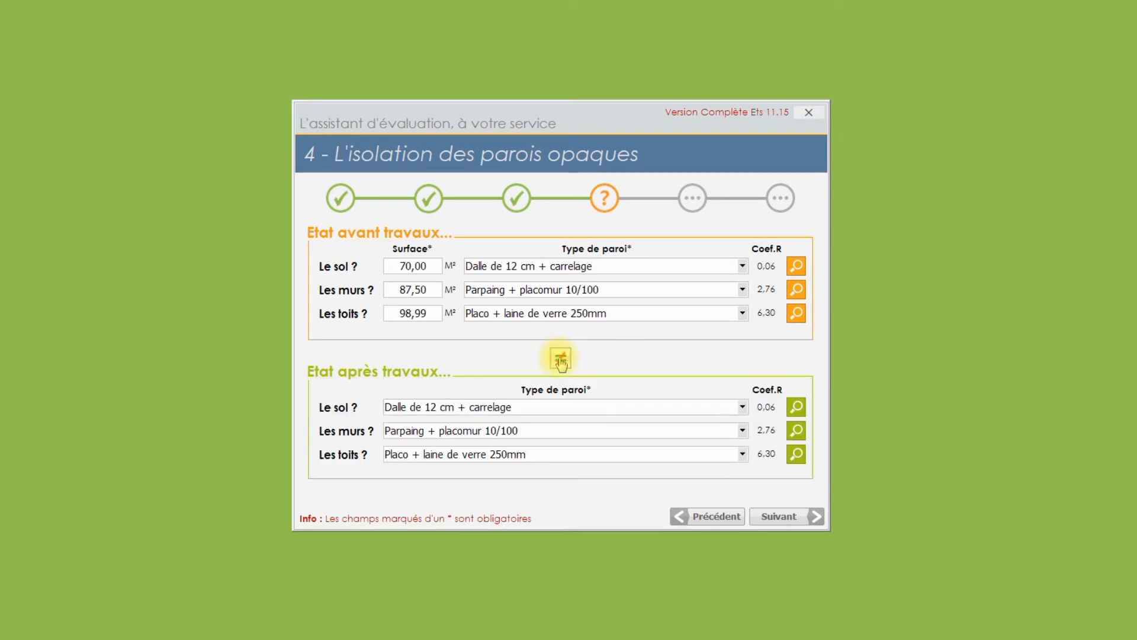
left_click(743, 407)
left_click(743, 408)
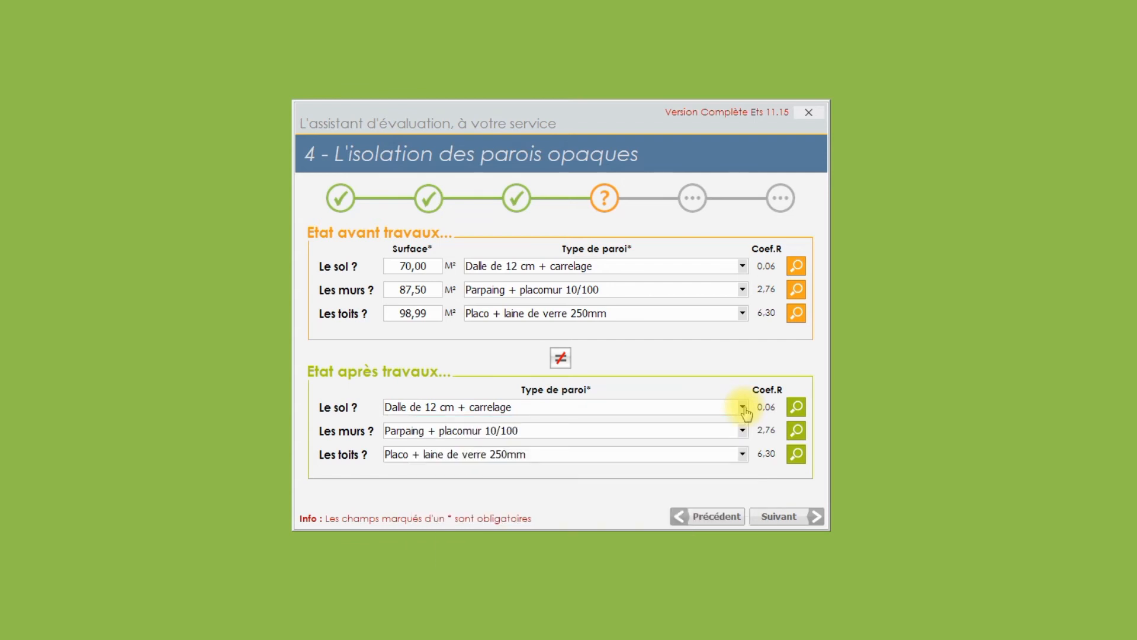
left_click(561, 359)
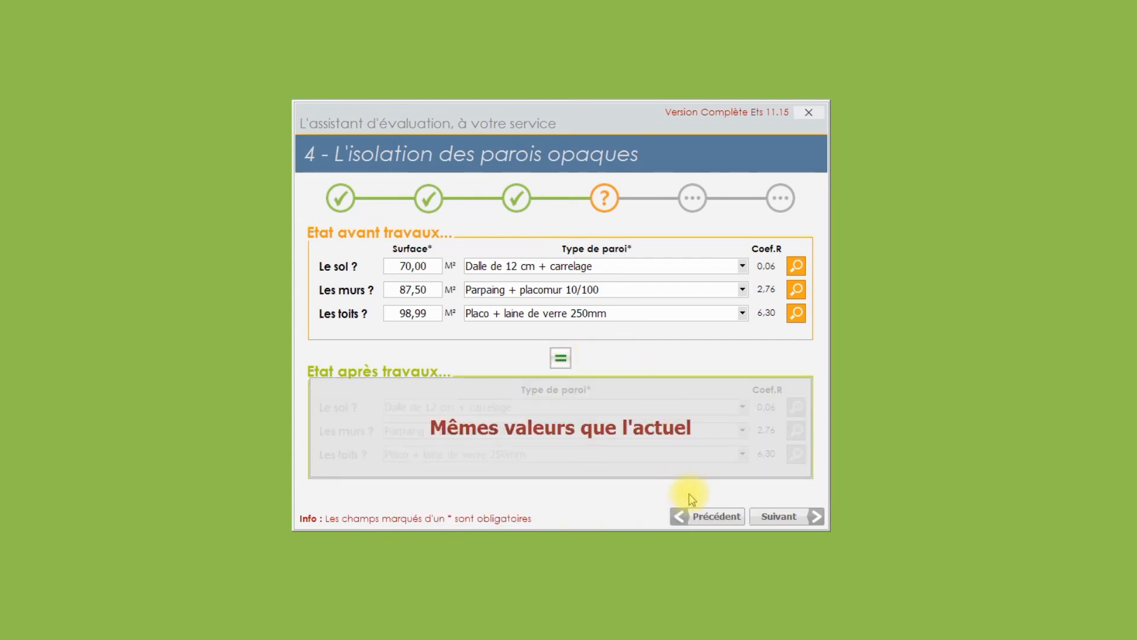
Continue to the joinery page and set the joinery type before works to "Bois Double vitrage 4/6/4"
left_click(801, 518)
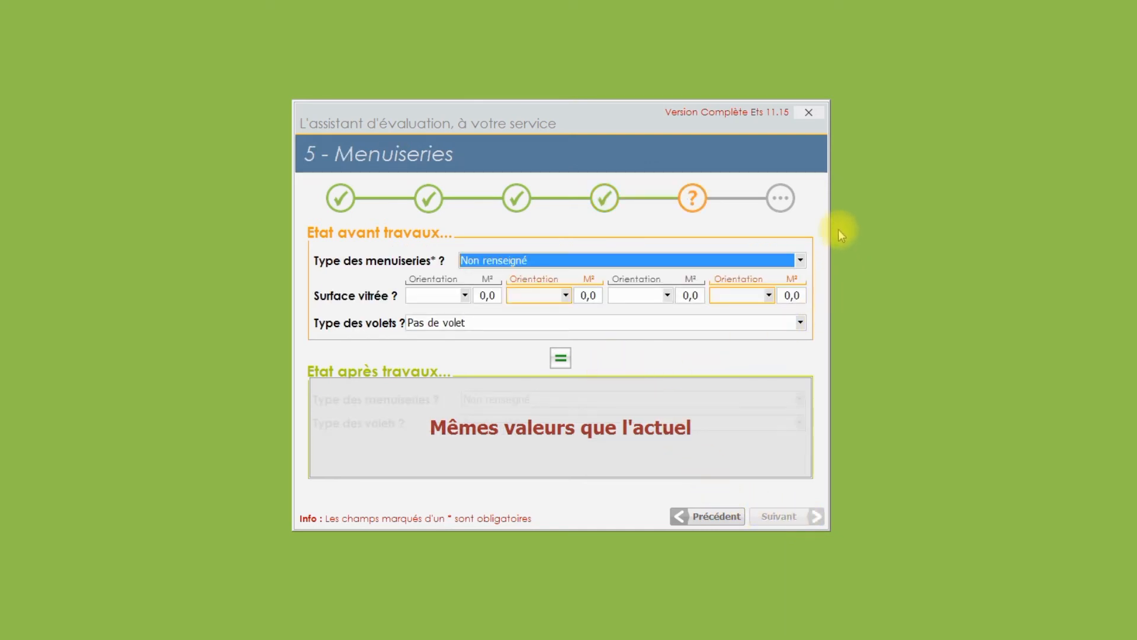
left_click(800, 262)
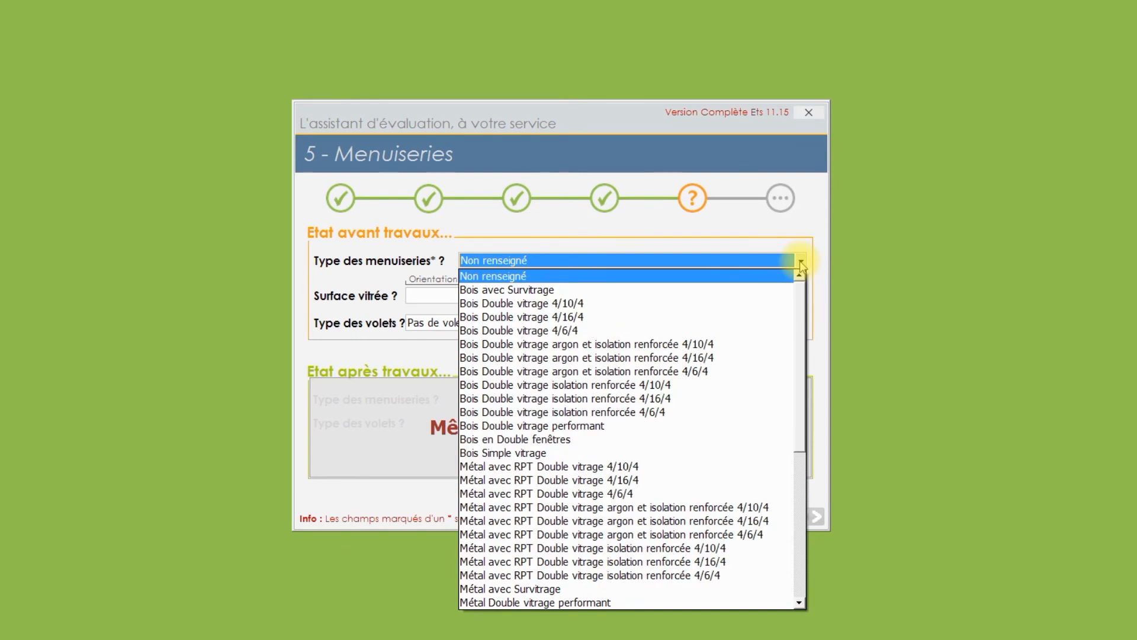
left_click(569, 332)
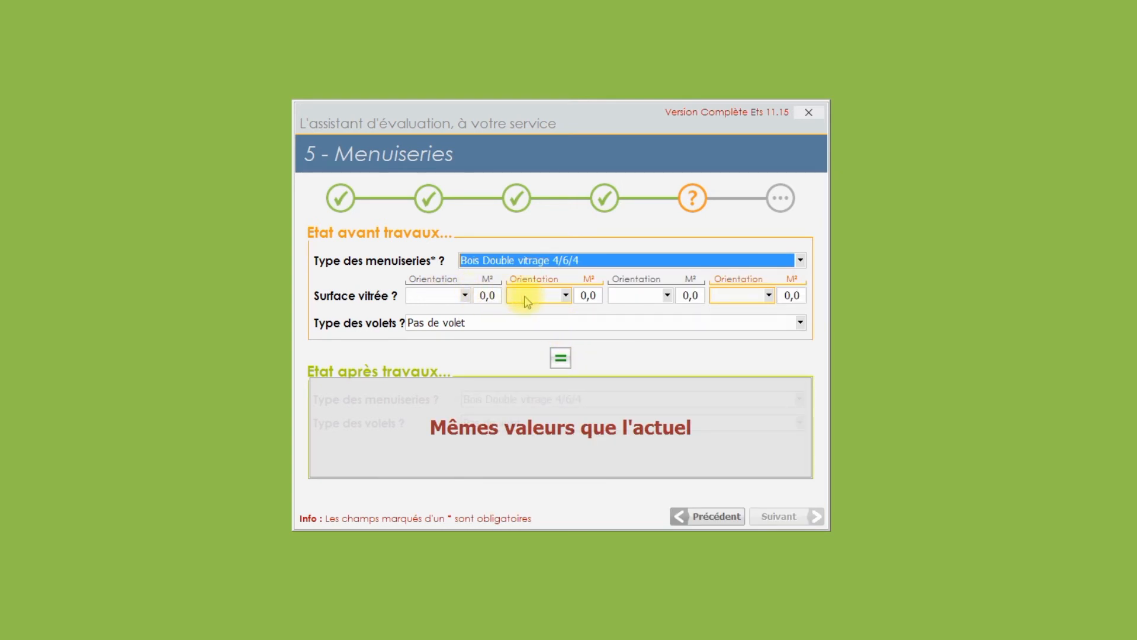
Enter glazed surfaces before works of 8 m² facing Sud and 5 m² facing Est
left_click(465, 295)
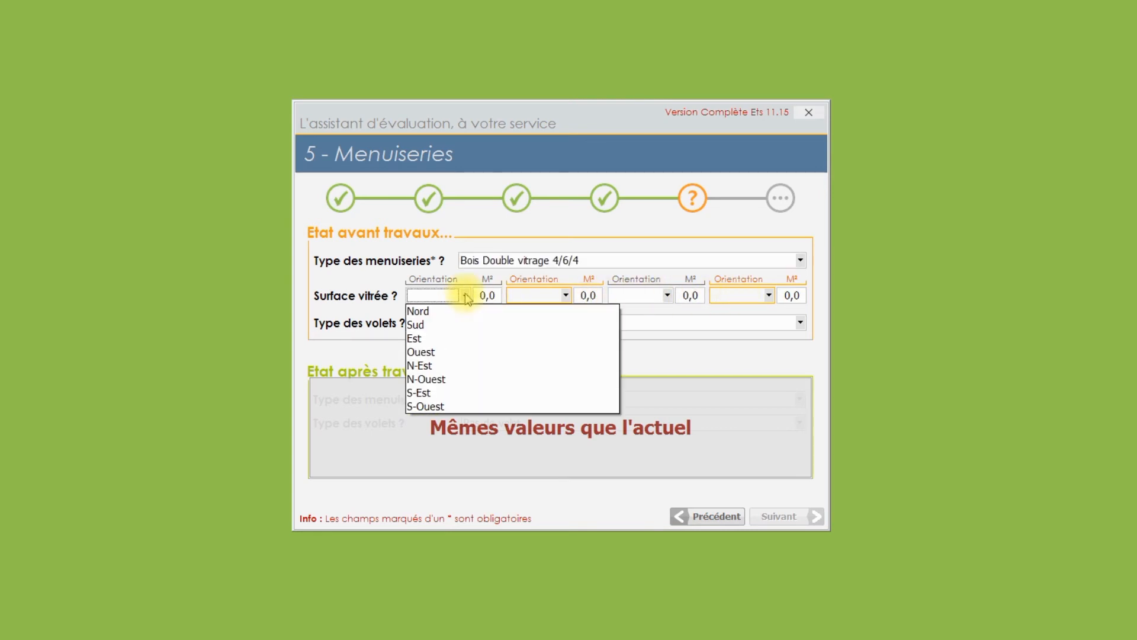
left_click(454, 325)
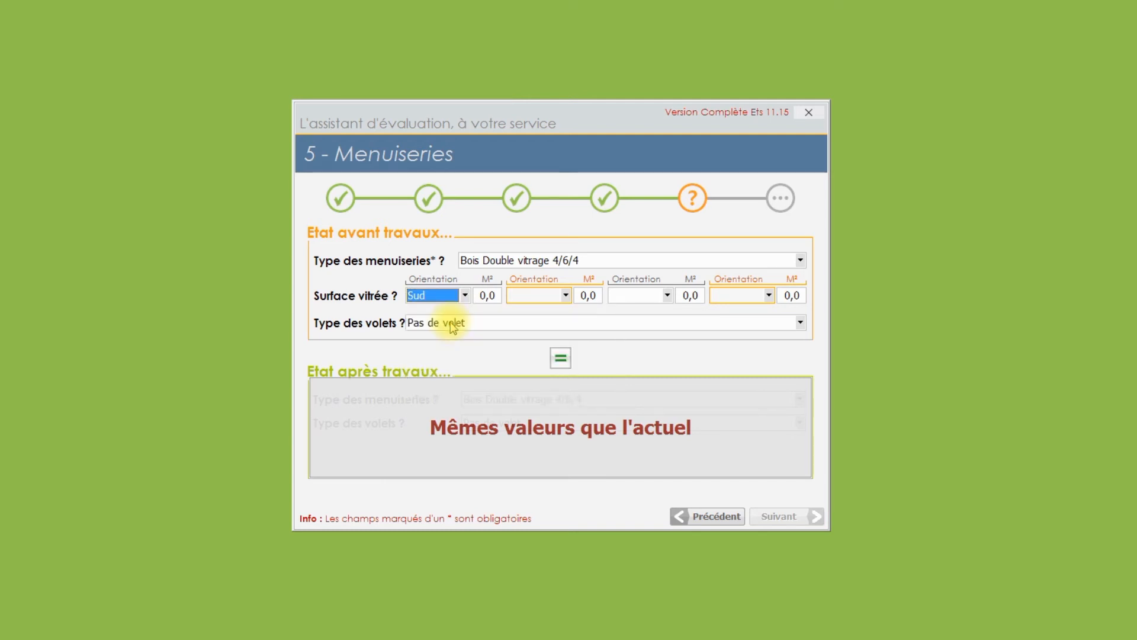
left_click(487, 296)
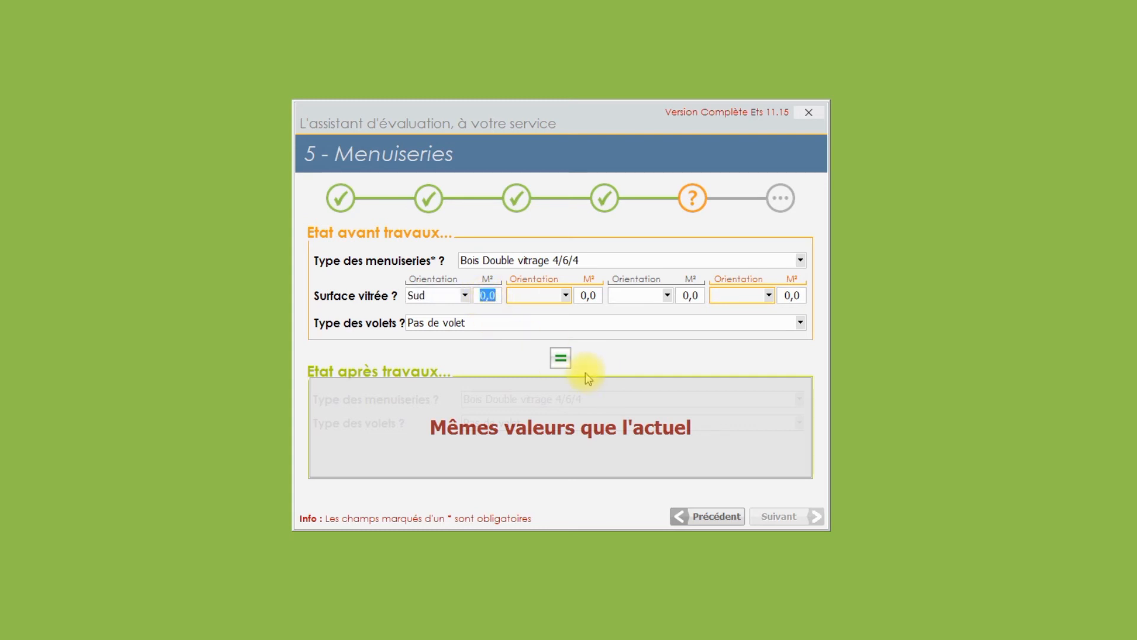
type("8")
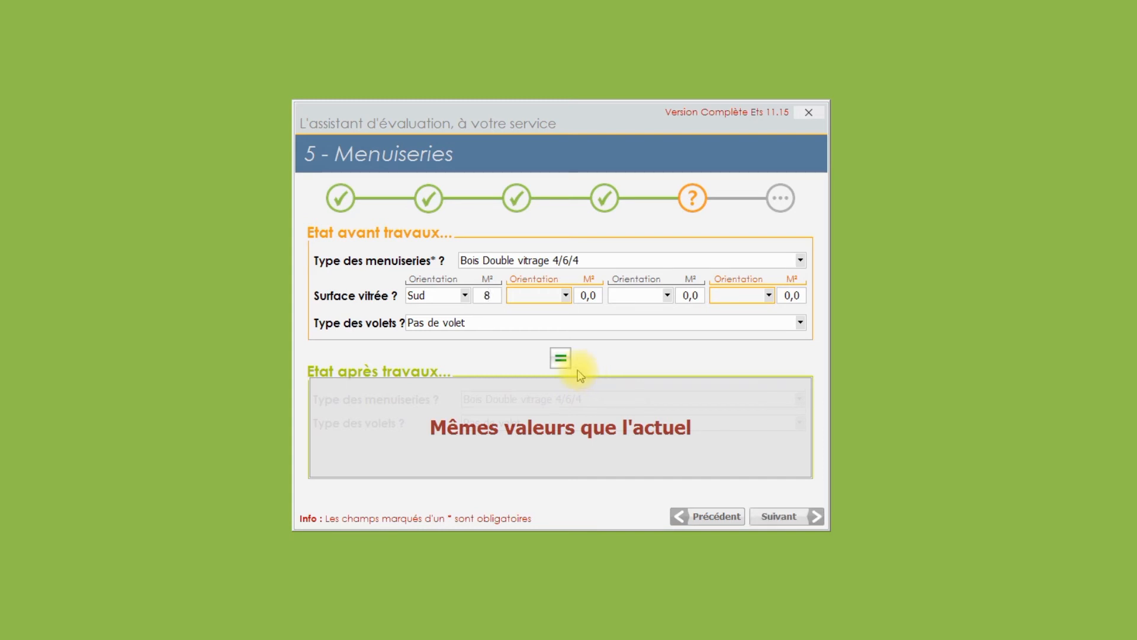
left_click(567, 296)
left_click(544, 336)
left_click(589, 295)
type("5")
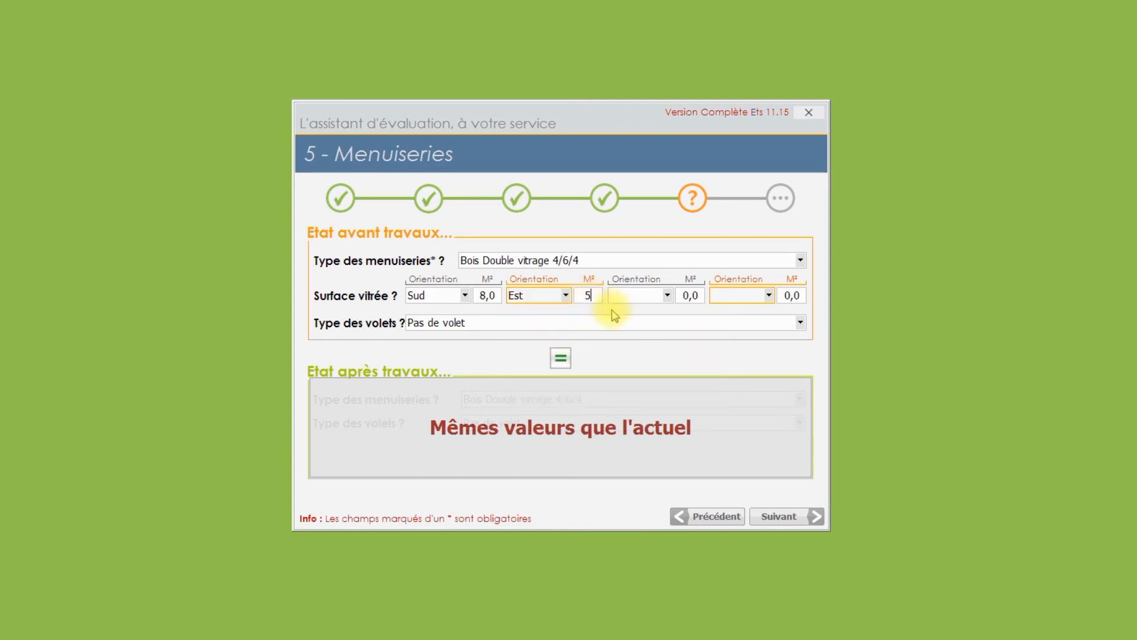
Enter a third glazed surface of 6 m² facing Ouest and set the shutter type to "Volet roulant PVC non isolant"
left_click(668, 297)
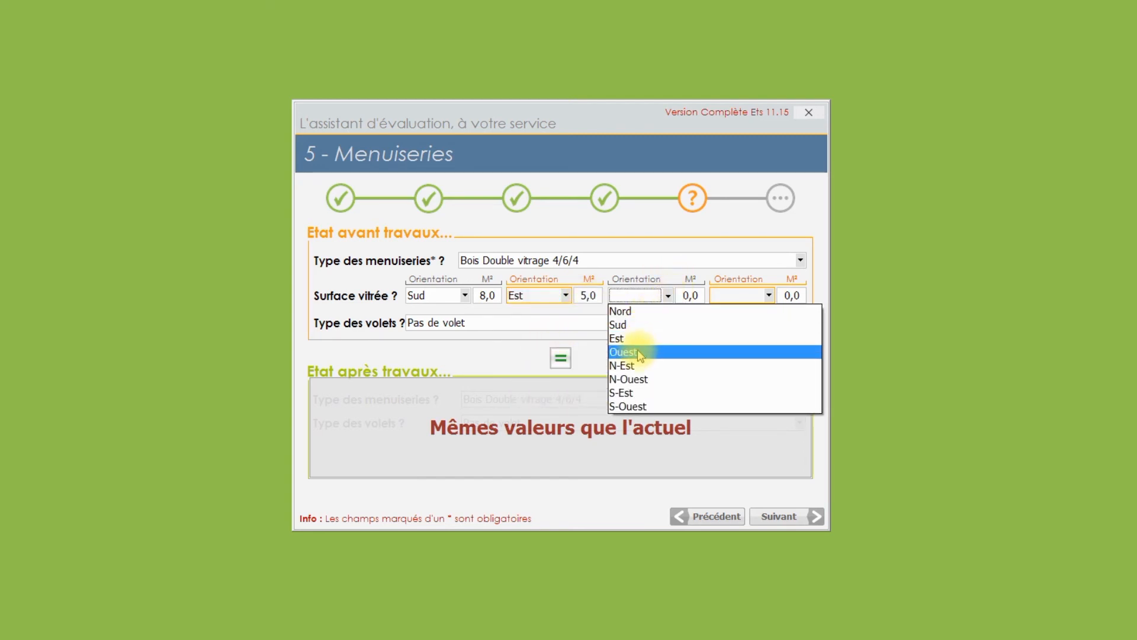
left_click(643, 353)
left_click(690, 295)
type("6")
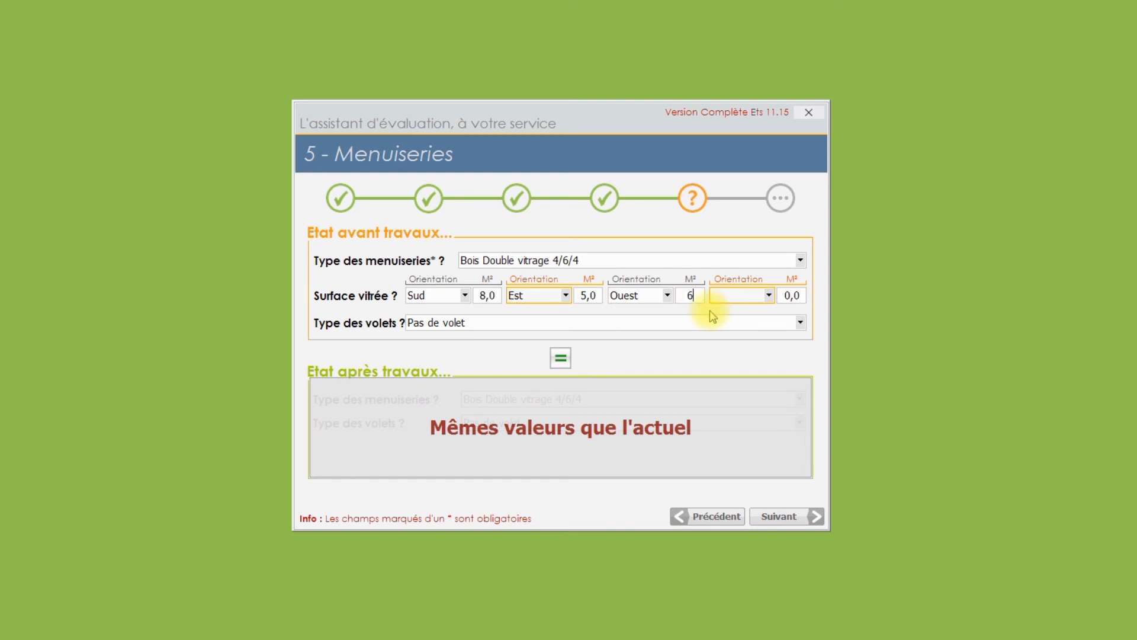
left_click(802, 324)
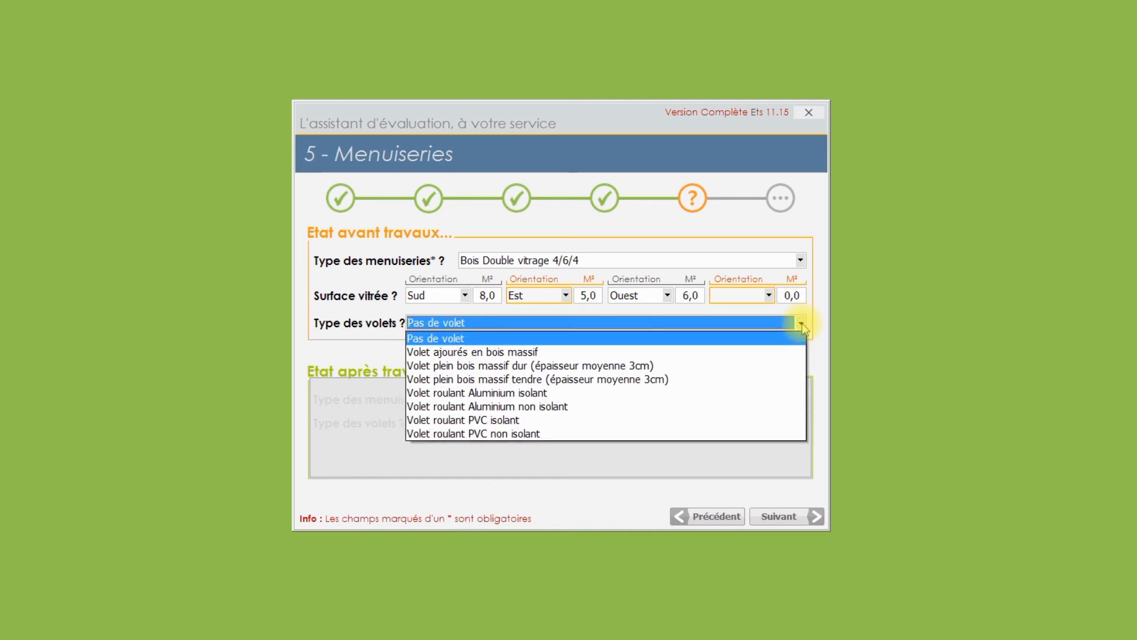
left_click(685, 436)
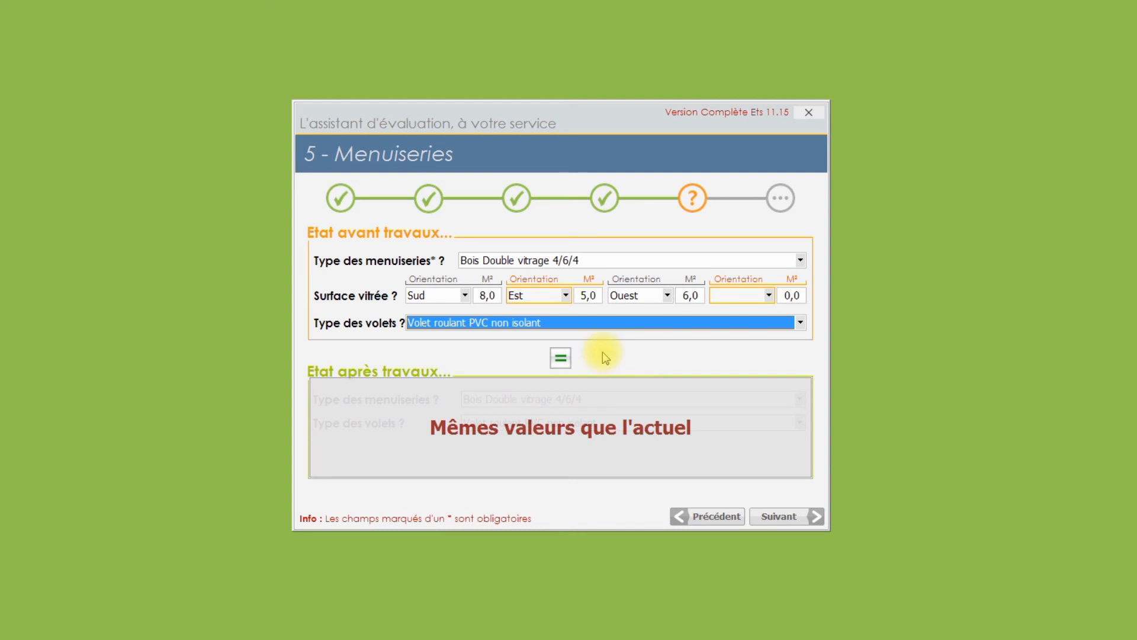
Try using separate joinery and shutter values for the state after works, and restore the same values as the current state
left_click(561, 359)
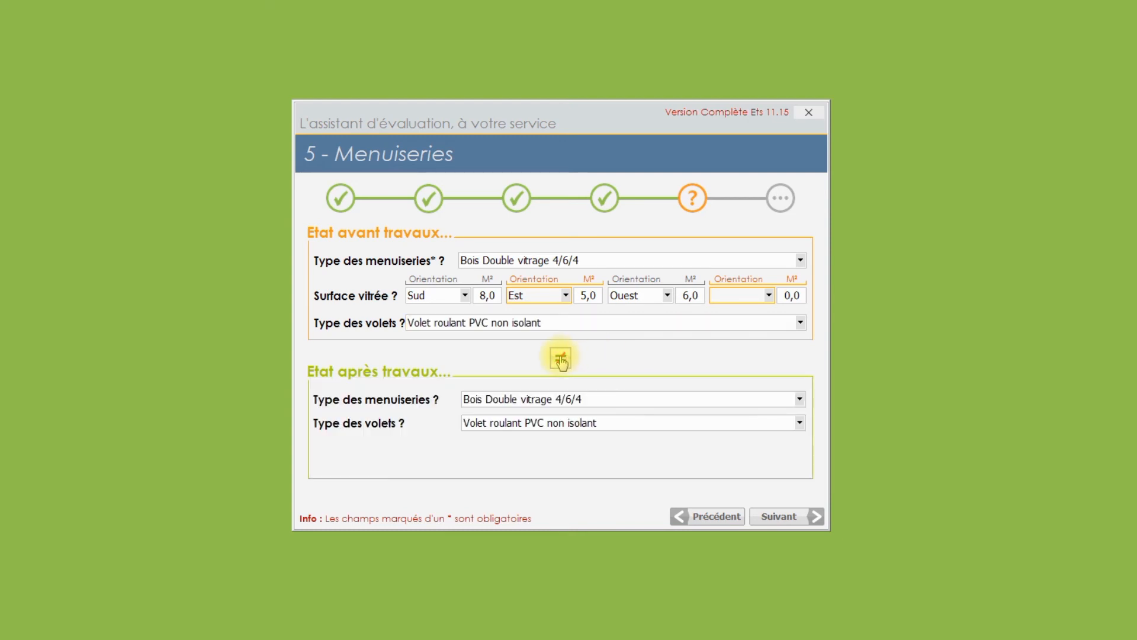
left_click(799, 399)
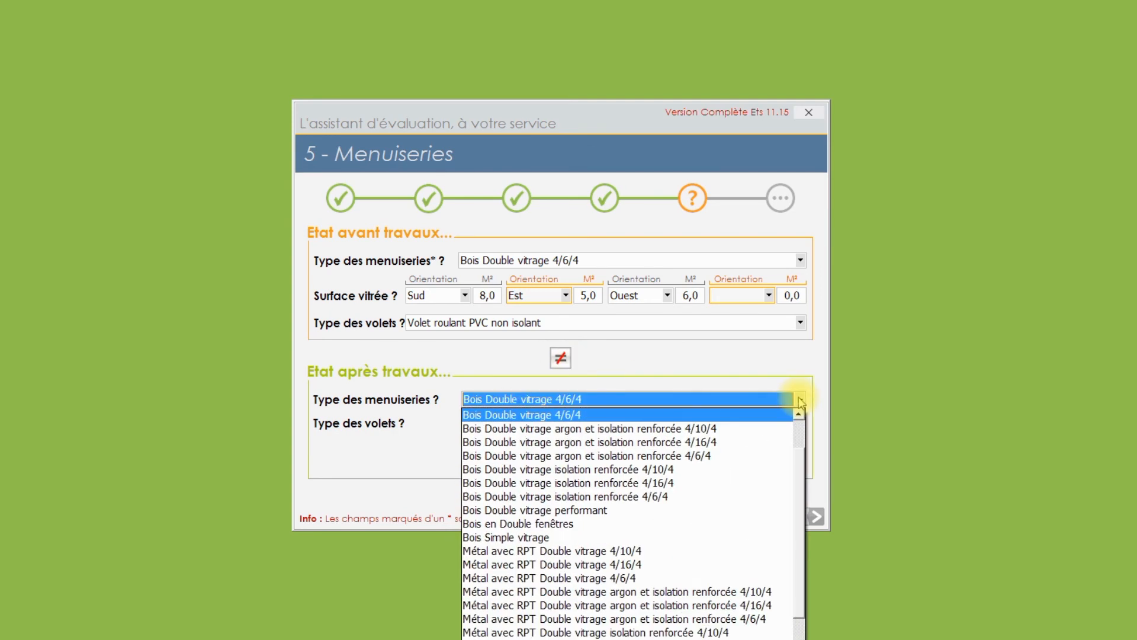
left_click(799, 400)
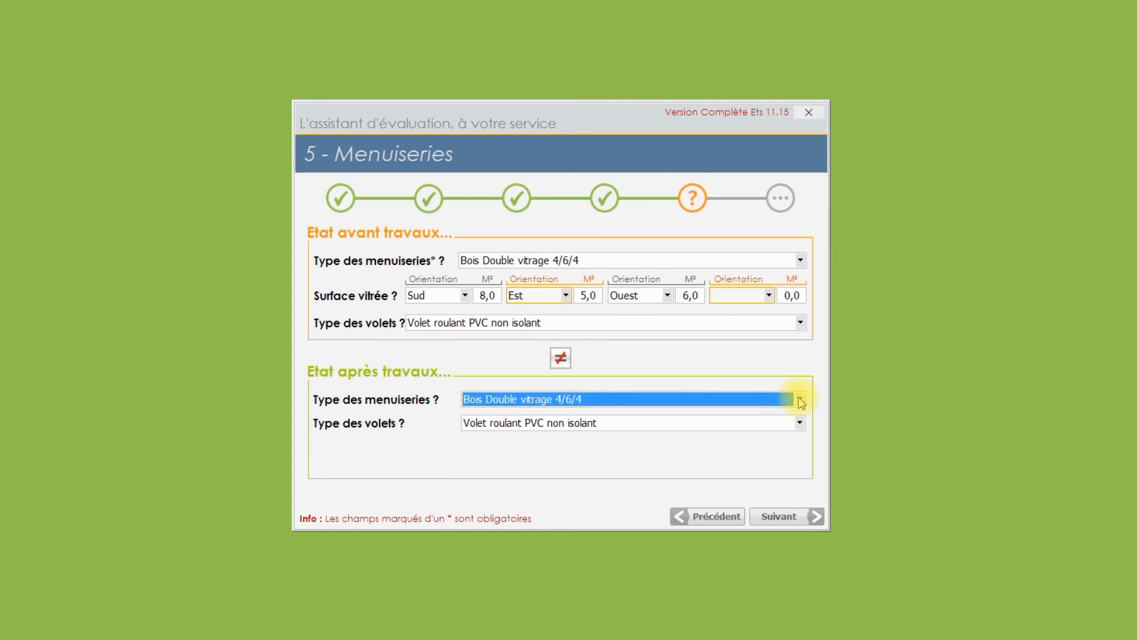
left_click(561, 359)
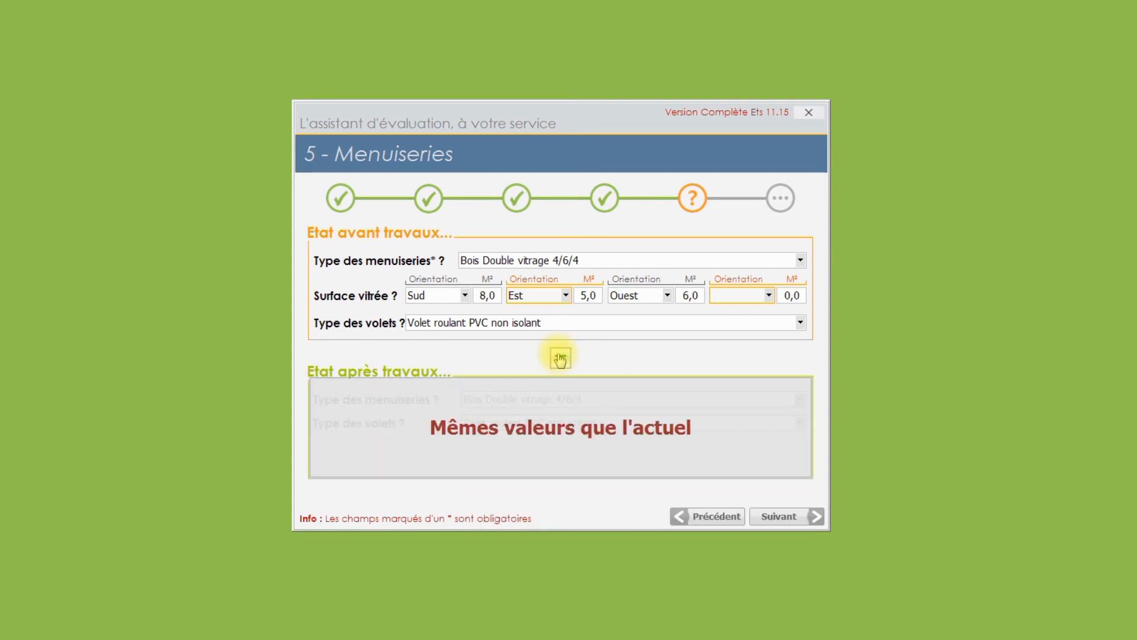
Continue to the equipment page and set the heating before works to "Chaudière fioul condensation" with Fioul as its energy
left_click(779, 517)
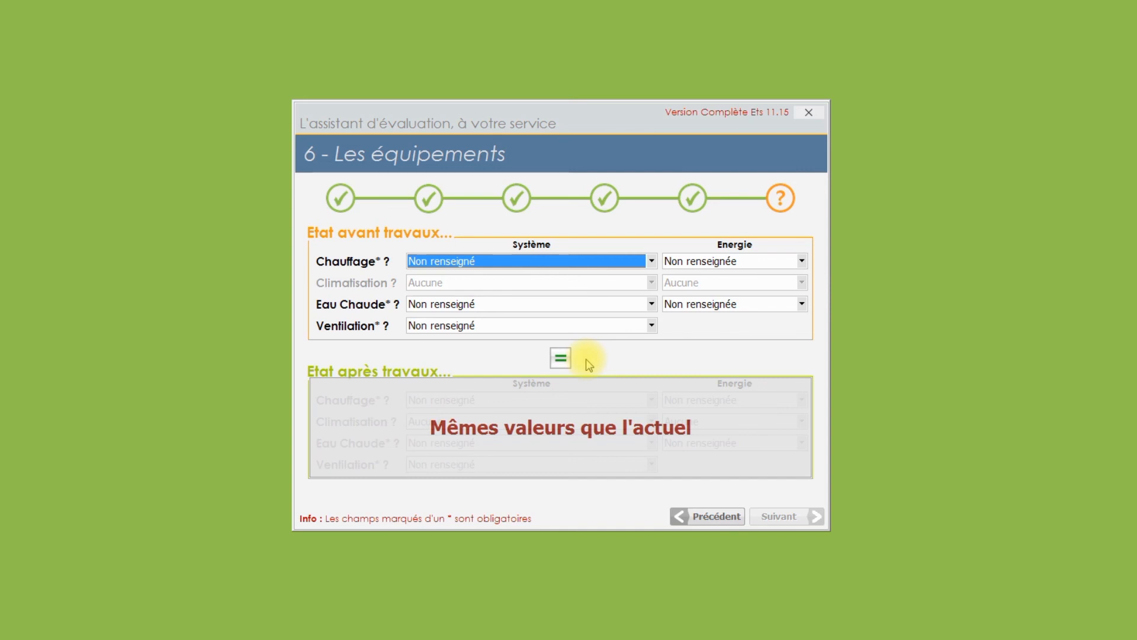
left_click(652, 261)
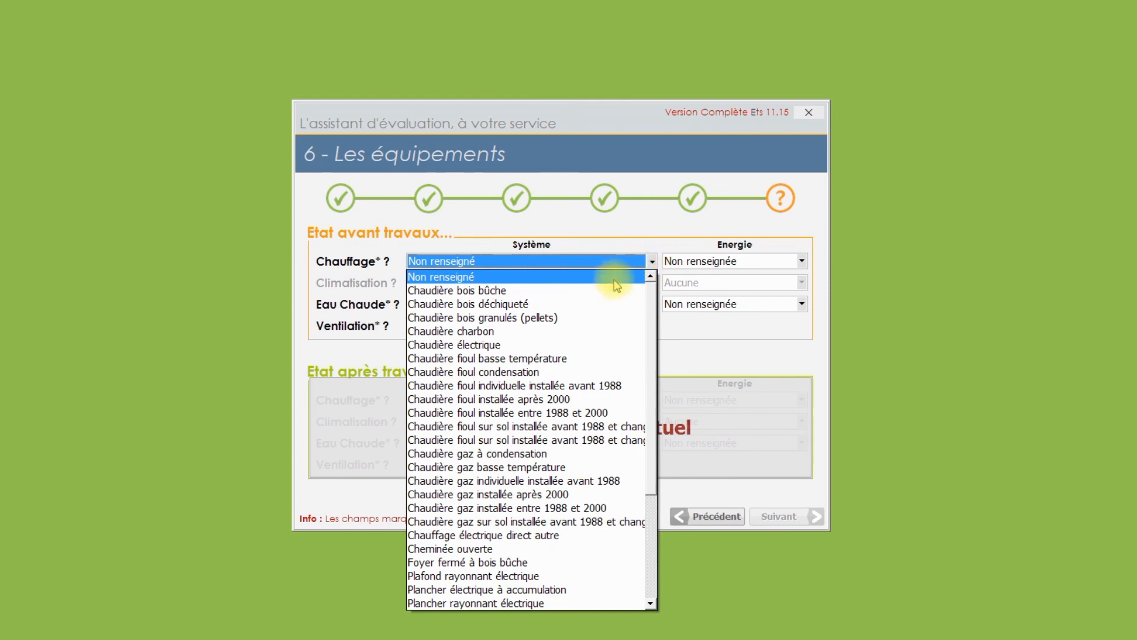
left_click(534, 372)
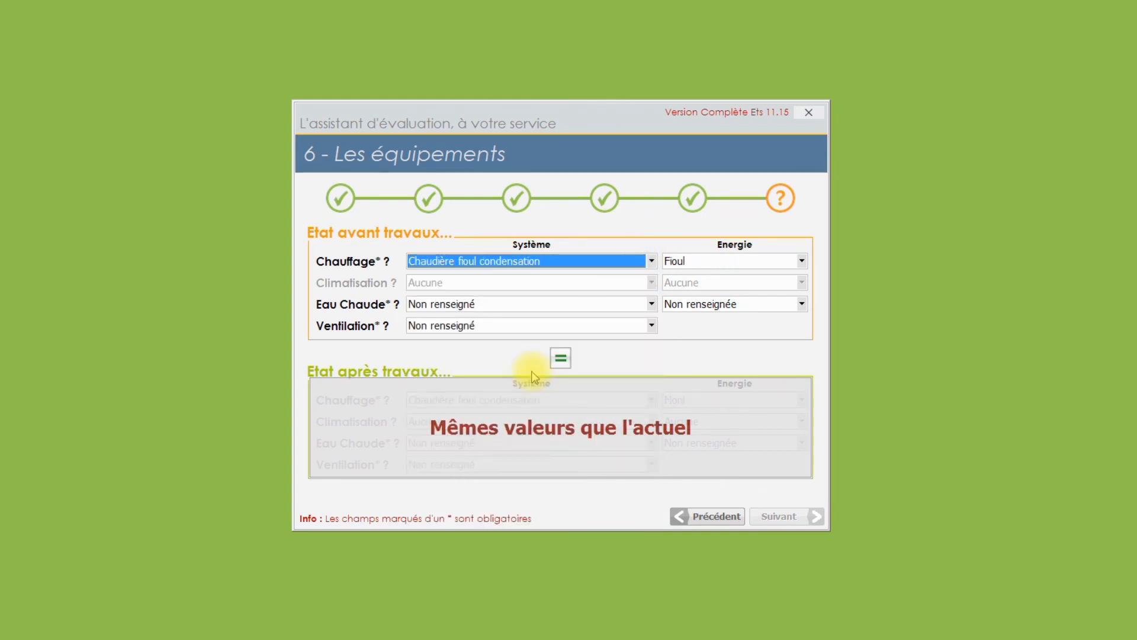
left_click(802, 262)
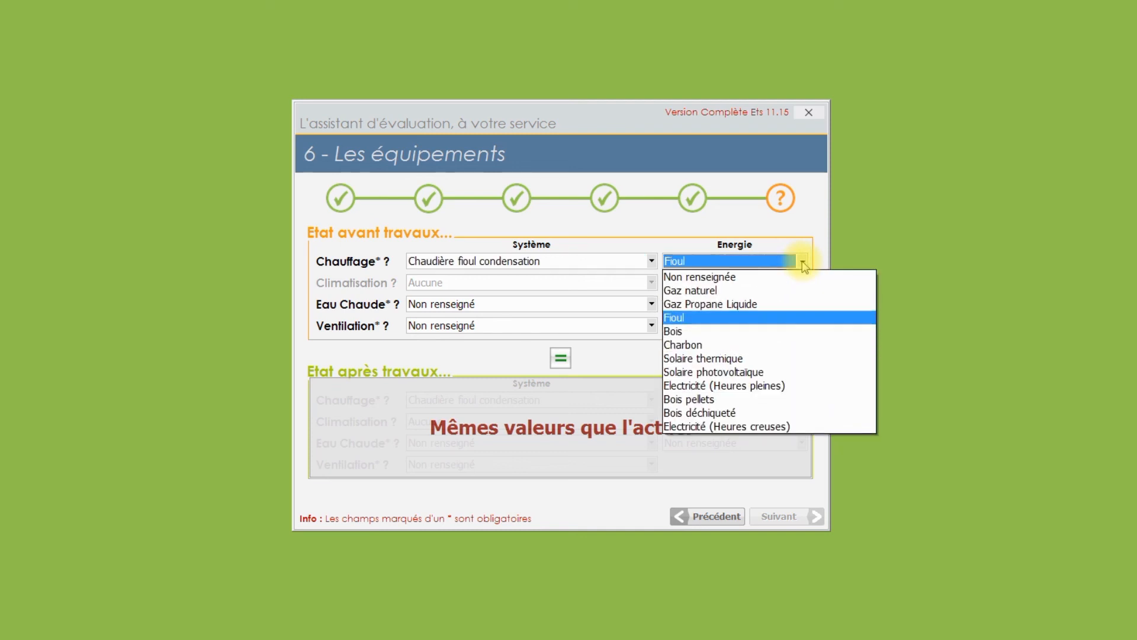
left_click(804, 263)
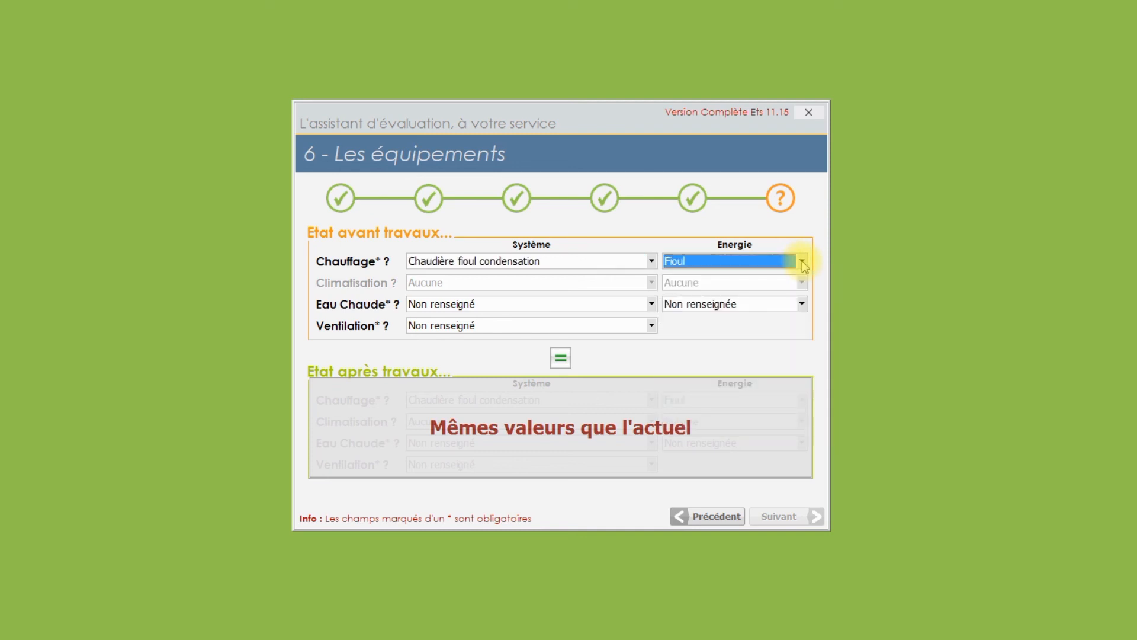
Set hot water to "Chaudière gaz ou fioul installé avant 1988 et accum…" and ventilation to "Ventilation naturelle + cheminée sans trappe…" before works
left_click(652, 305)
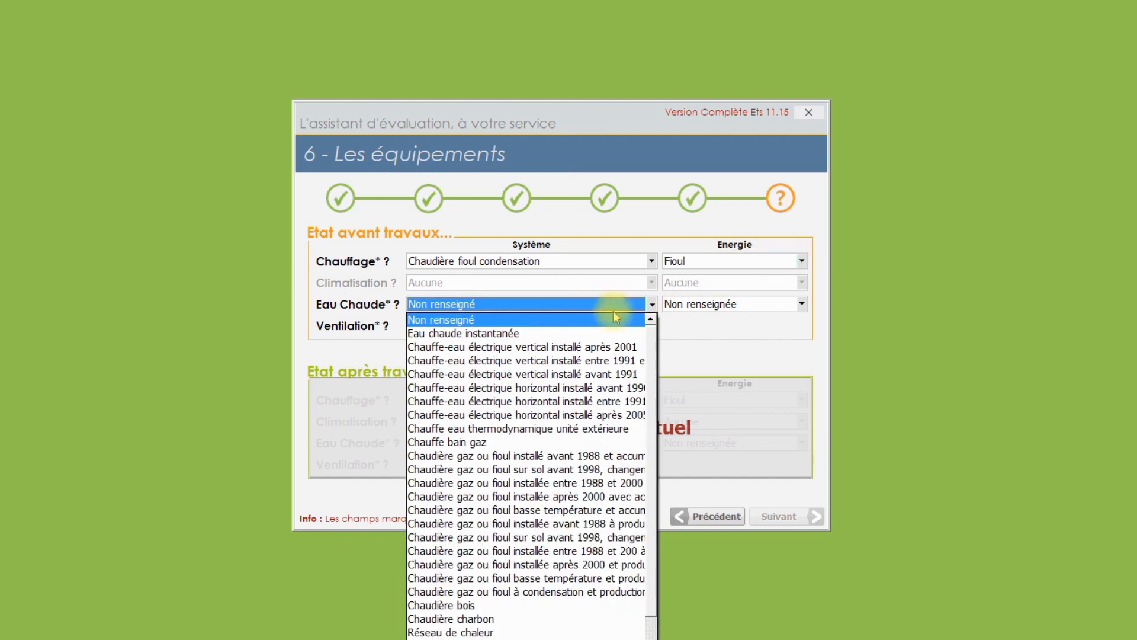
left_click(543, 456)
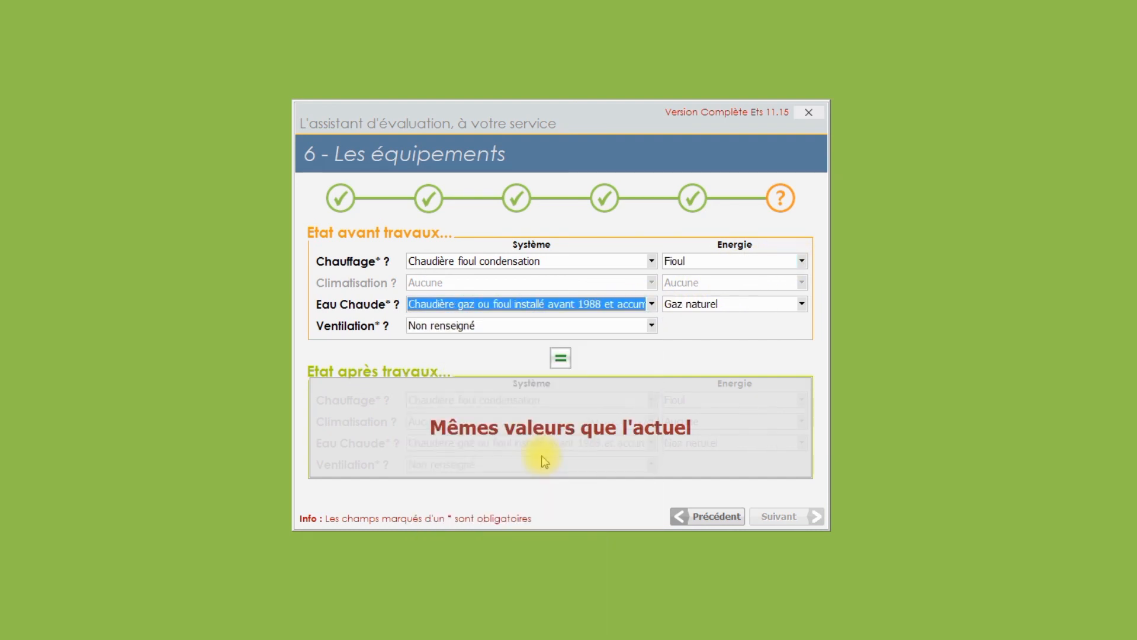
left_click(653, 326)
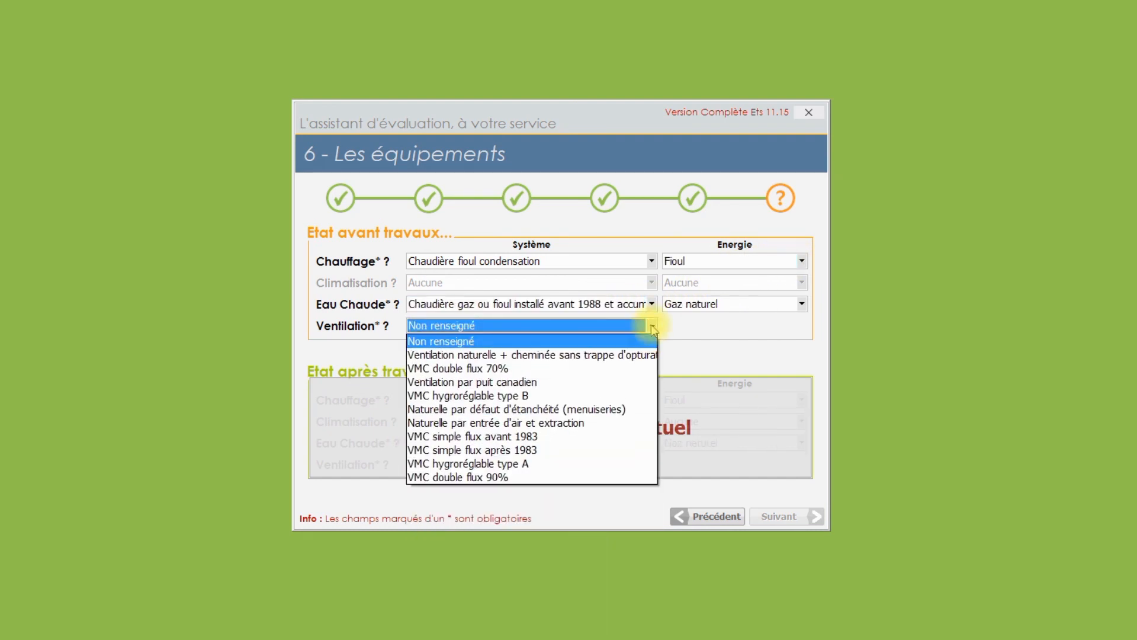
left_click(511, 355)
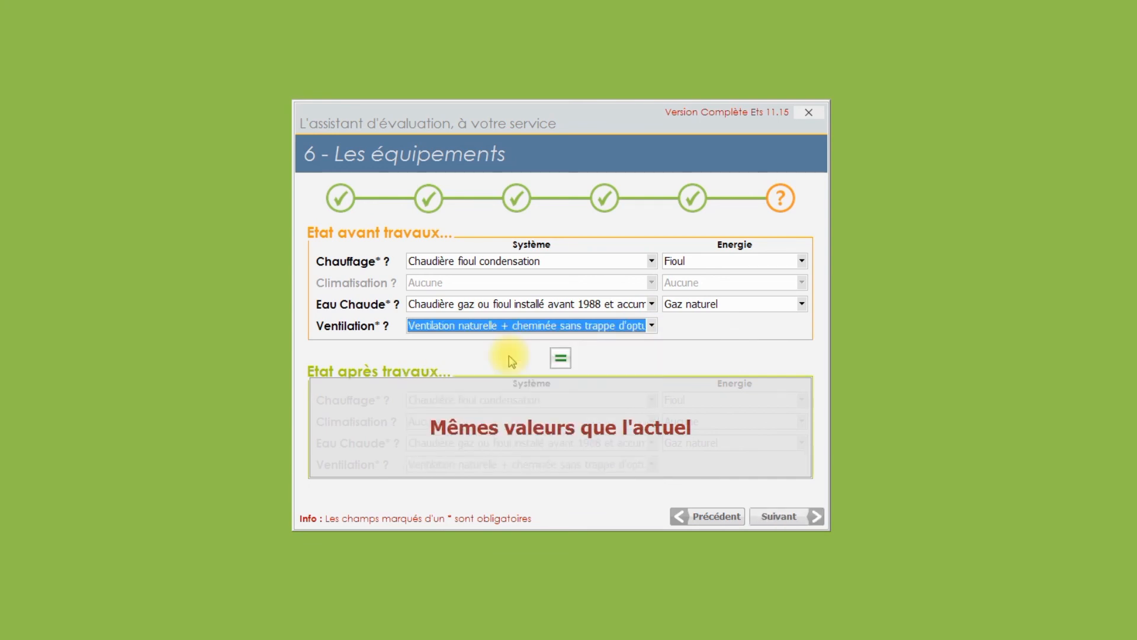
Switch separate equipment values after works on and back to the same values as the current state, and continue to the summary
left_click(558, 365)
left_click(560, 363)
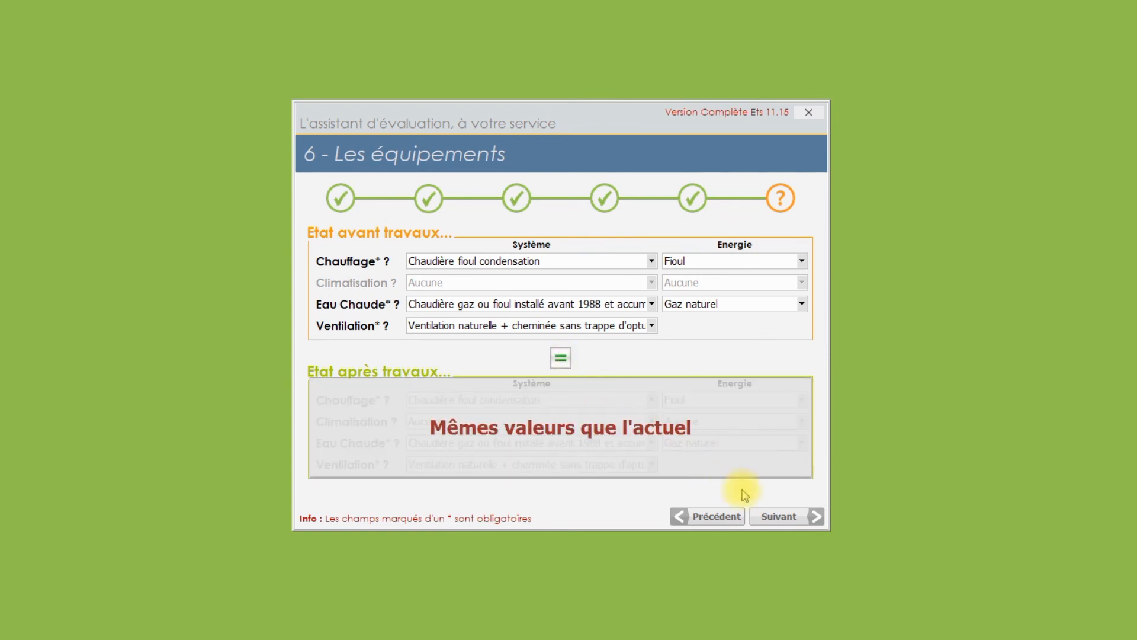
left_click(770, 517)
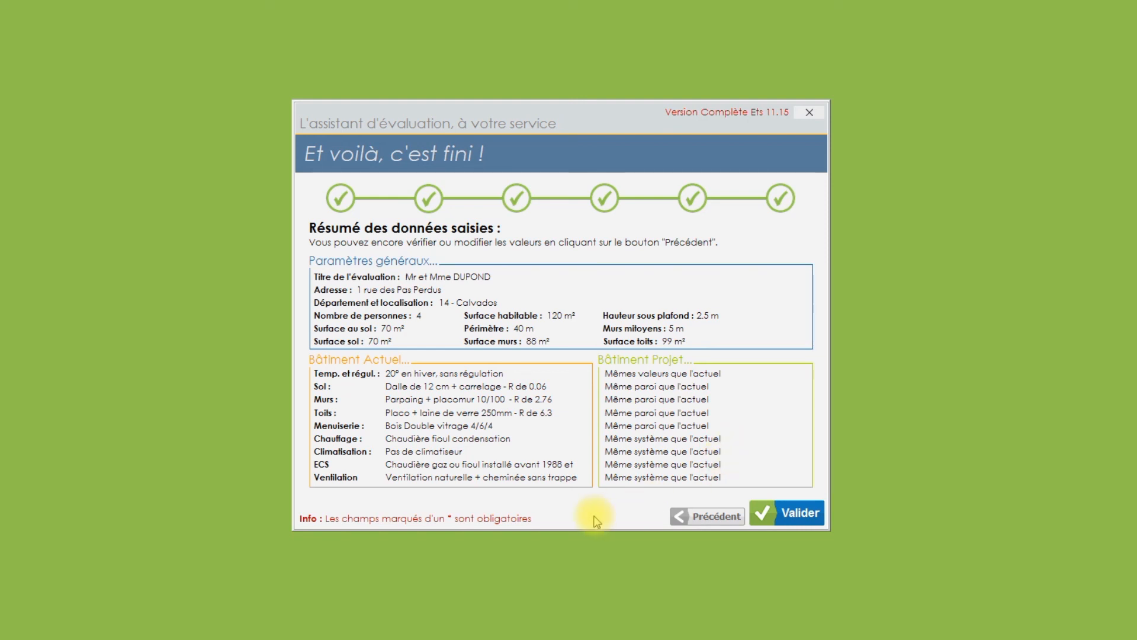
Go back page by page from the summary to the opaque wall insulation page, and return to the summary
left_click(719, 518)
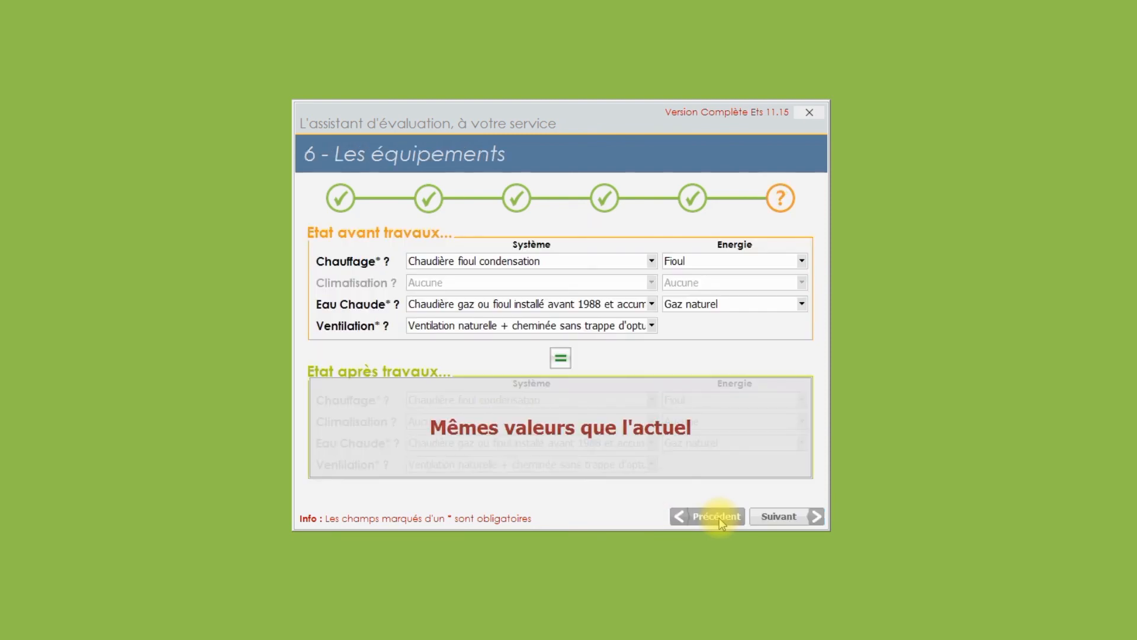
left_click(719, 518)
left_click(719, 518)
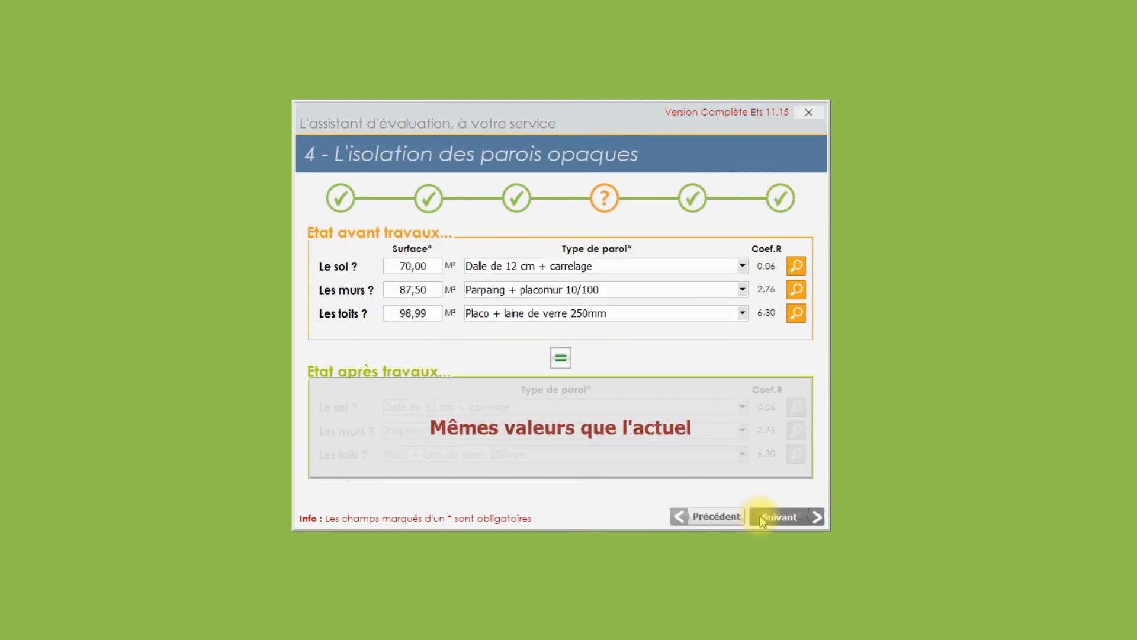
left_click(779, 518)
left_click(779, 518)
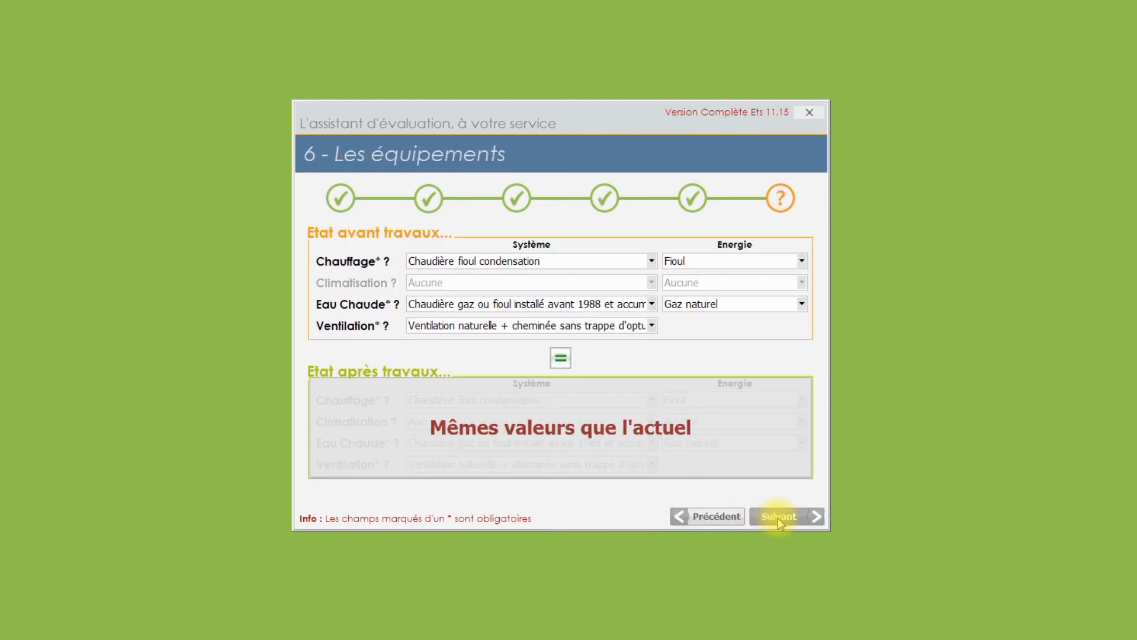
left_click(779, 518)
Jump directly to the temperature, insulation, joinery and equipment pages to review their entries
left_click(519, 198)
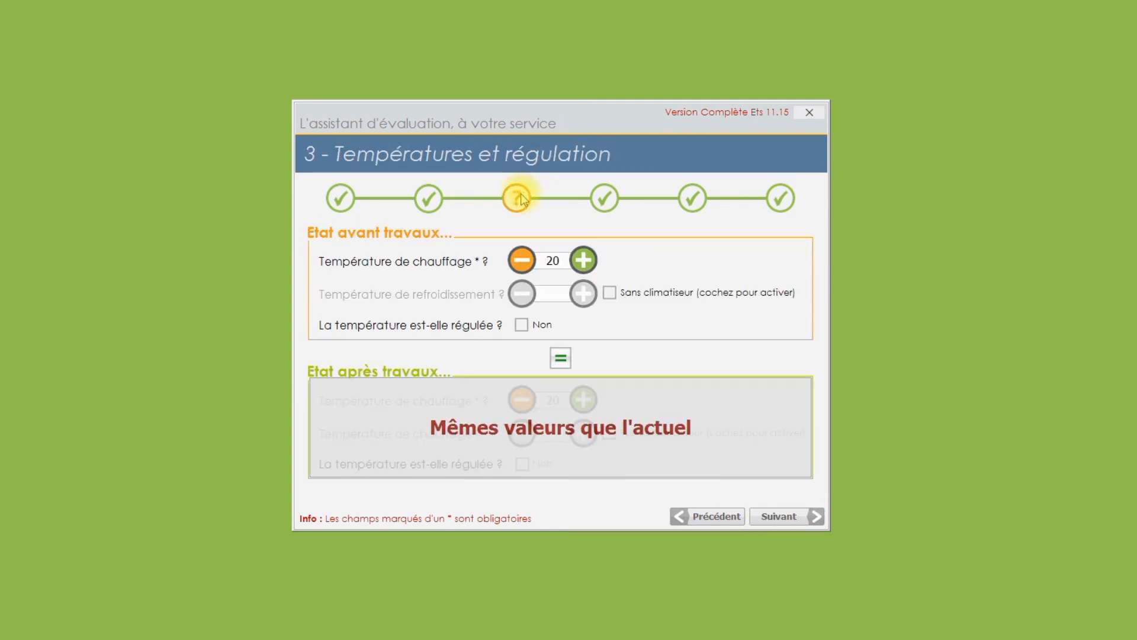
left_click(604, 199)
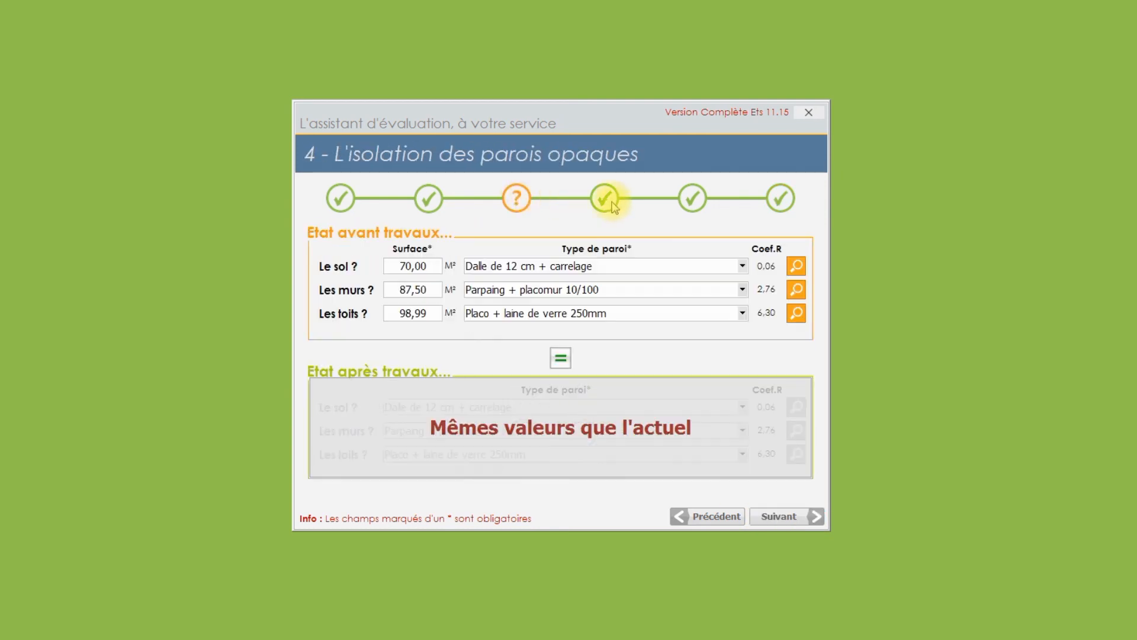
left_click(692, 200)
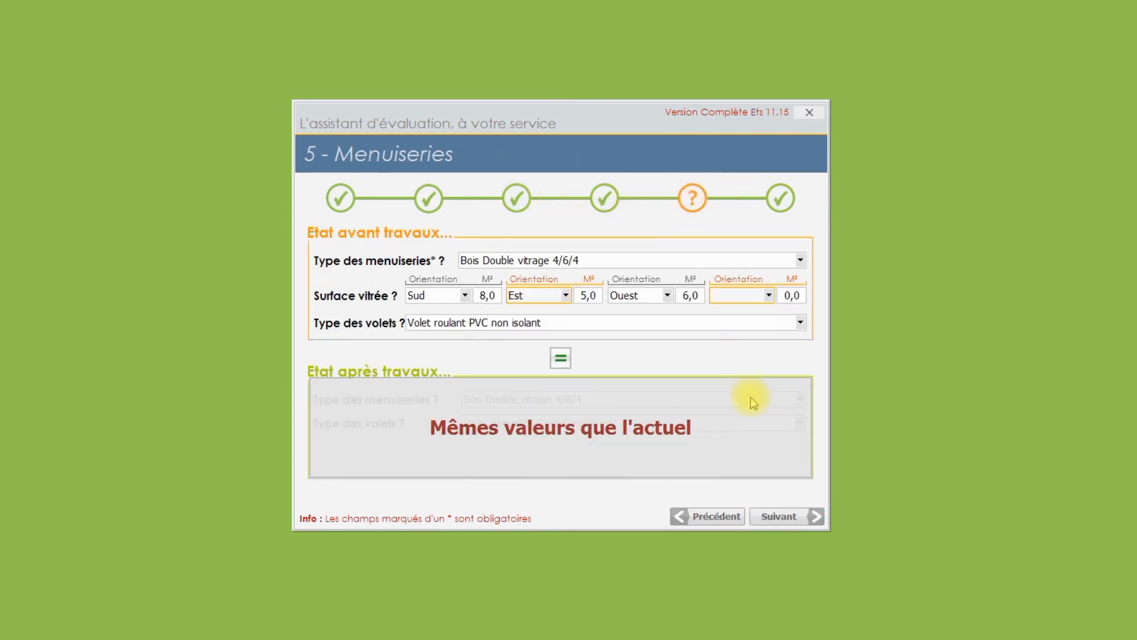
left_click(780, 200)
Proceed to the summary, validate the entered data and confirm the creation of the evaluation
left_click(772, 517)
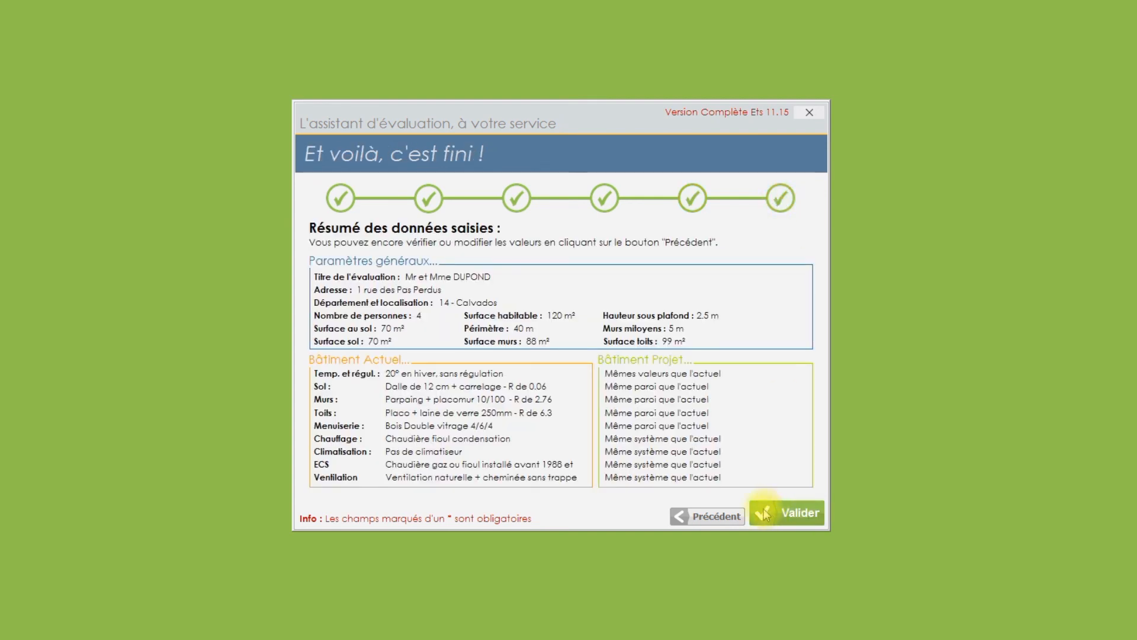
left_click(801, 513)
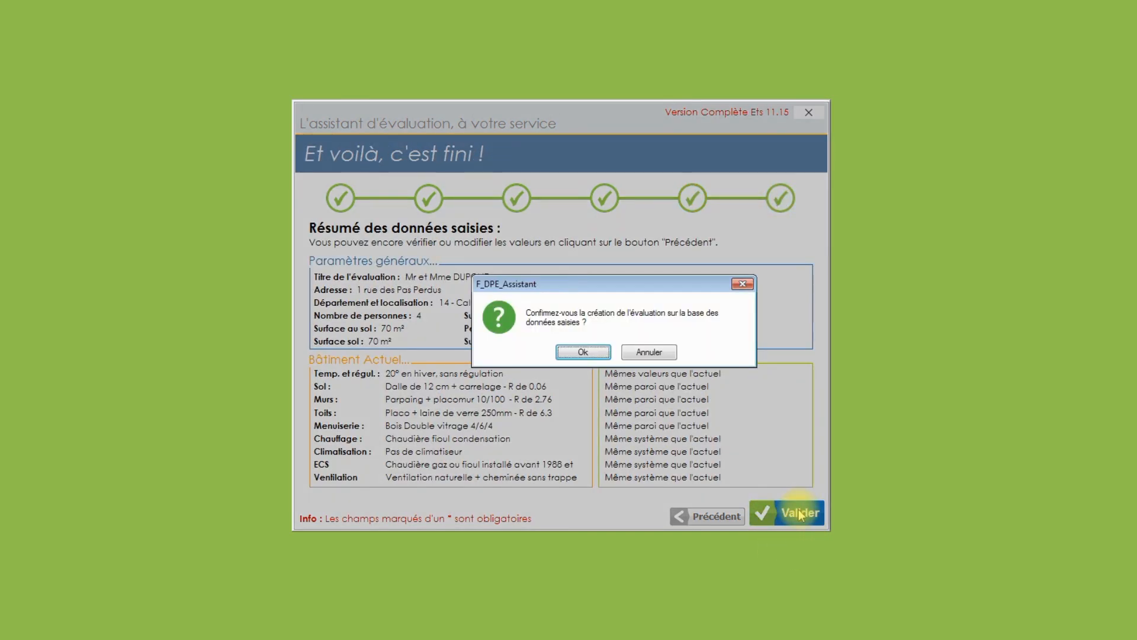
left_click(583, 352)
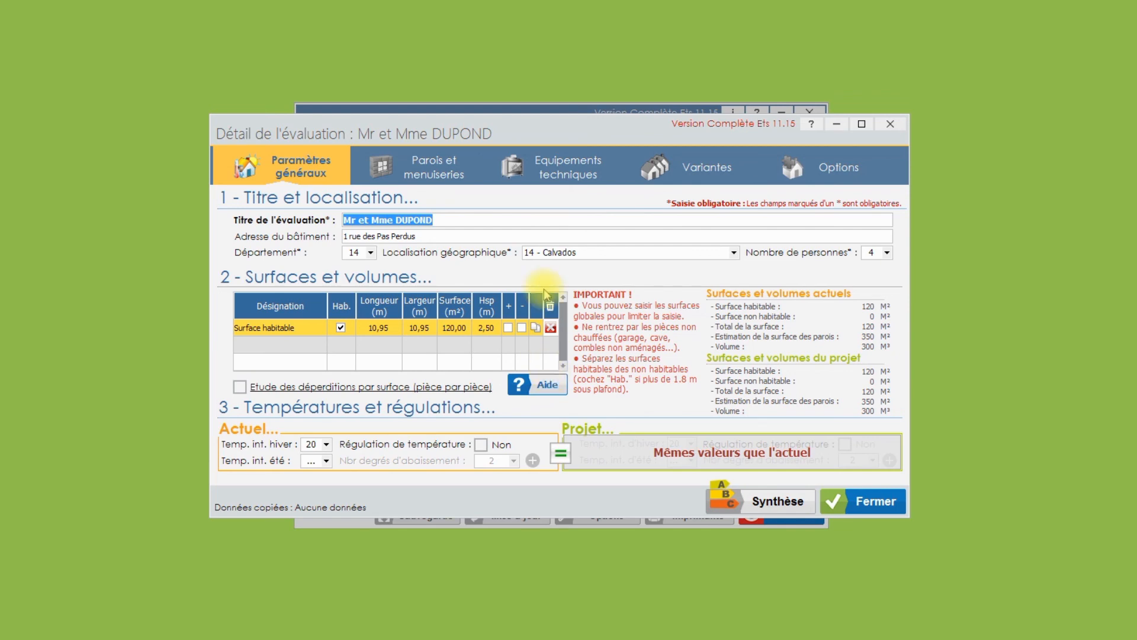
View the evaluation's walls and joinery, technical equipment and synthesis, and close the evaluation
left_click(434, 168)
left_click(581, 172)
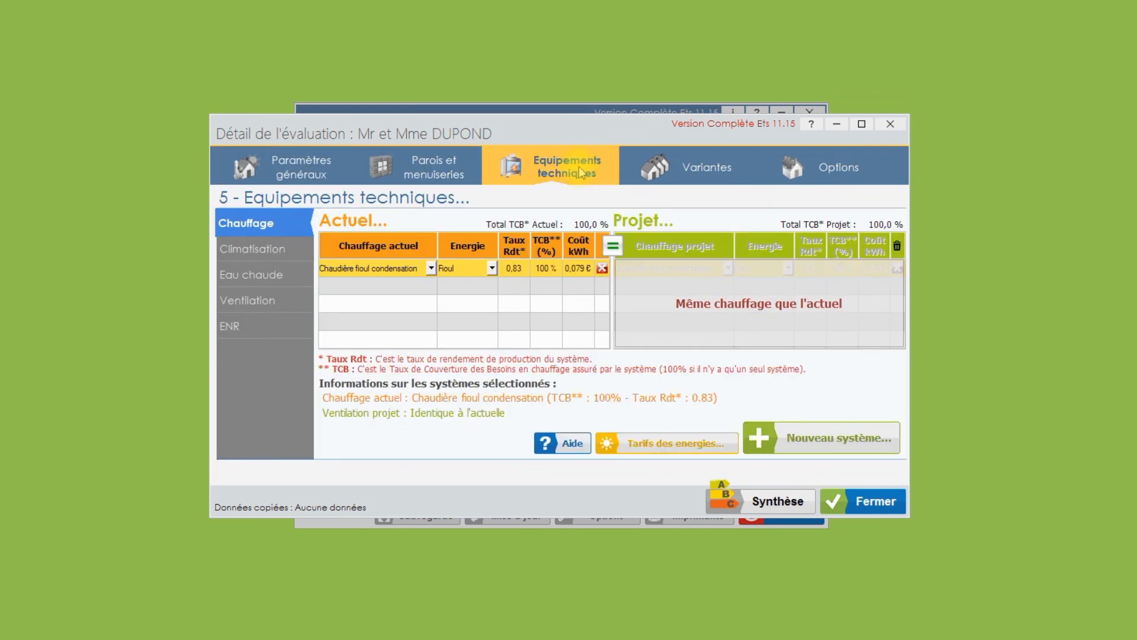
left_click(788, 508)
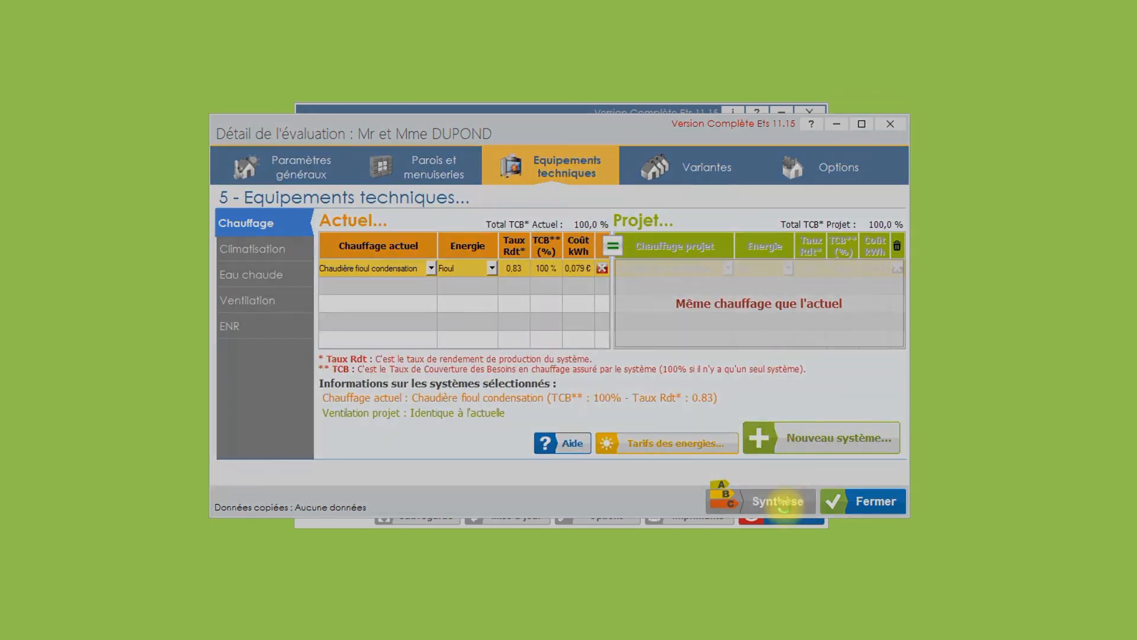
left_click(823, 566)
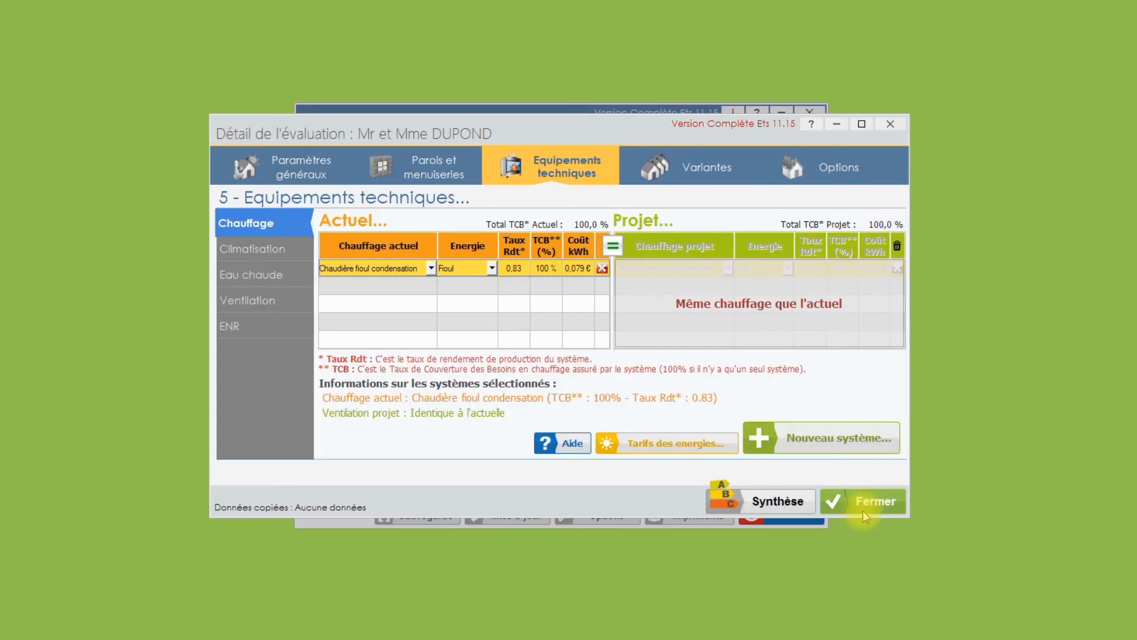
left_click(866, 505)
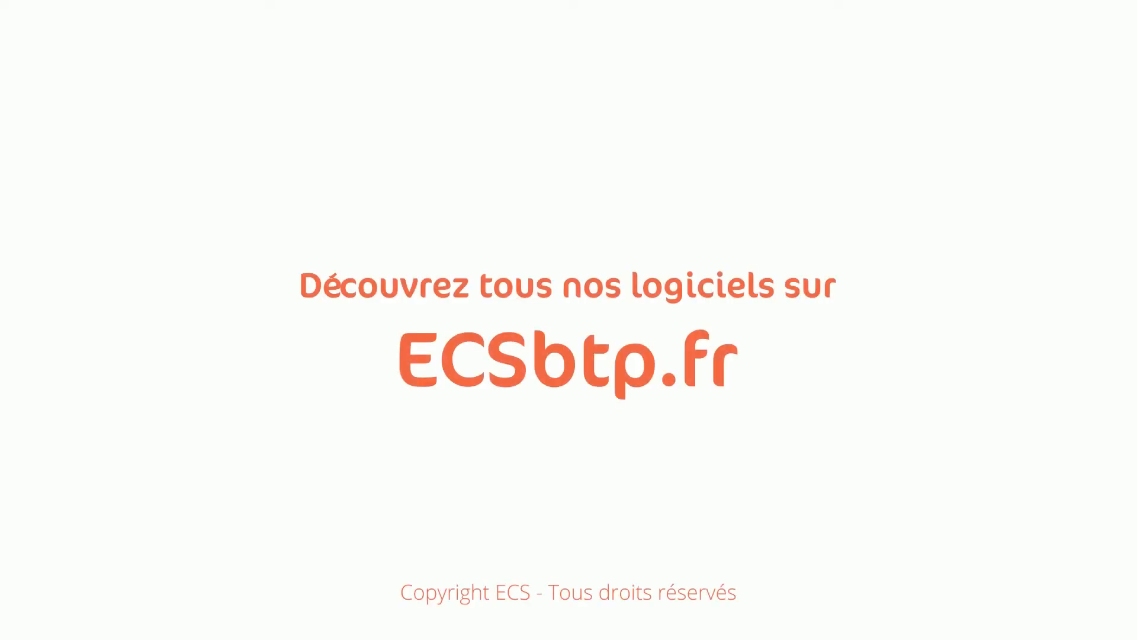